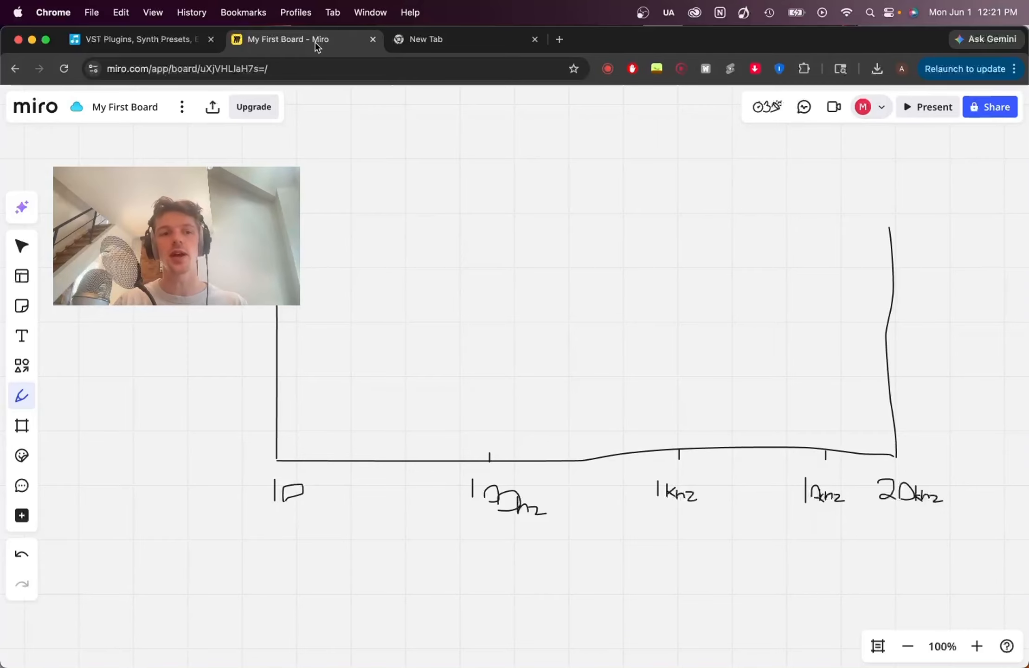
- Draw a black hump spanning the 100 Hz mark on the frequency sketch, hatch its inside and label it "Bass"
{"action": "left_click", "coordinate": [22, 246]}
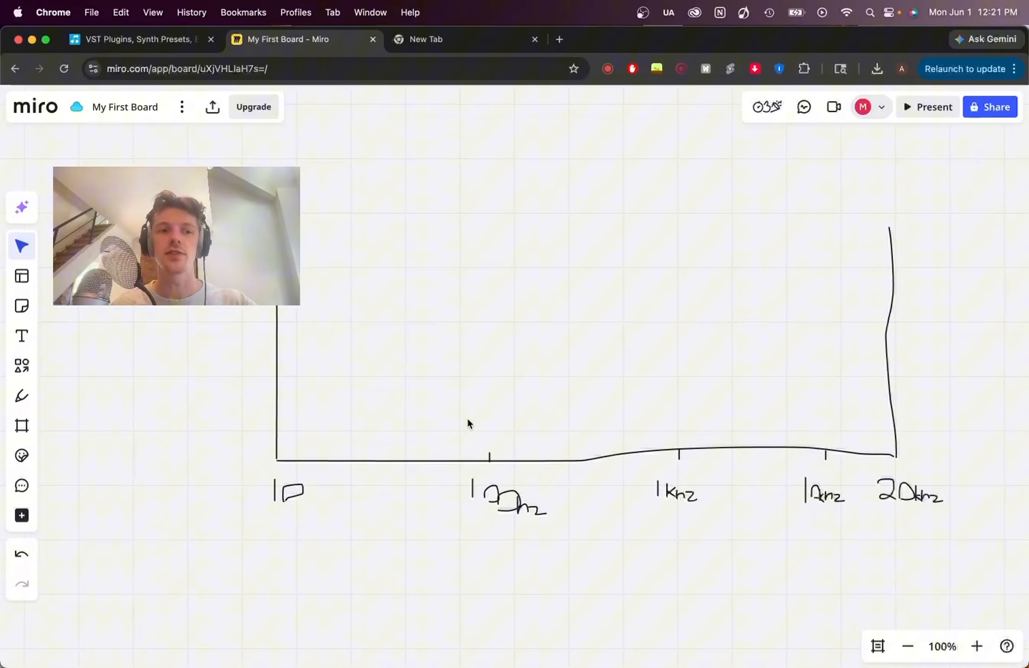
{"action": "left_click", "coordinate": [22, 396]}
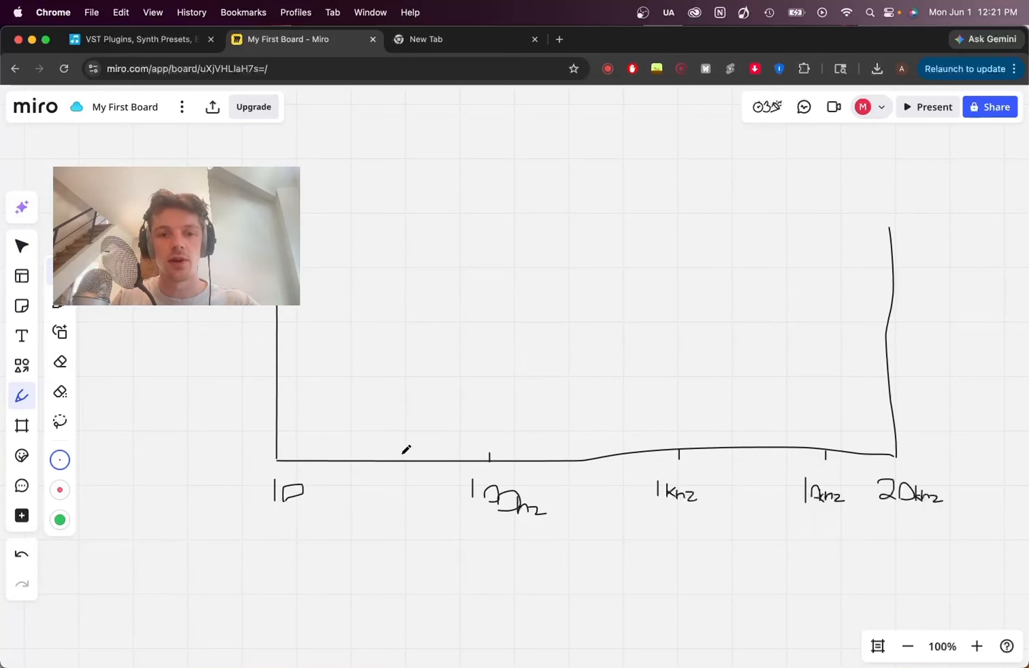
{"action": "mouse_move", "coordinate": [402, 454]}
{"action": "left_mouse_down"}
{"action": "mouse_move", "coordinate": [461, 328]}
{"action": "mouse_move", "coordinate": [567, 371]}
{"action": "mouse_move", "coordinate": [600, 409]}
{"action": "mouse_move", "coordinate": [588, 433]}
{"action": "mouse_move", "coordinate": [606, 453]}
{"action": "left_mouse_up"}
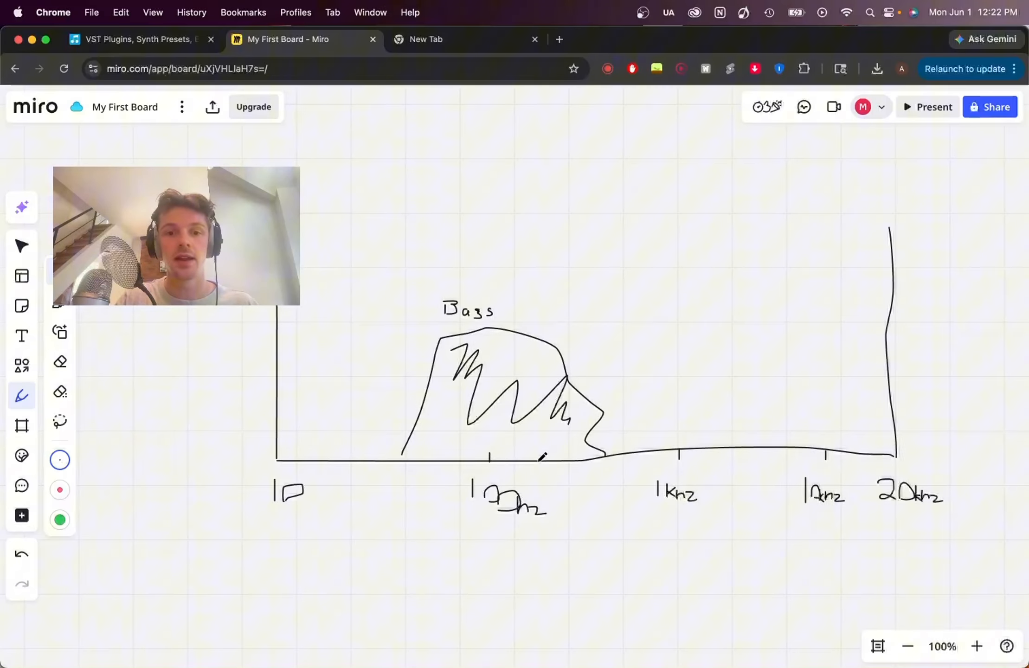
- Draw a red hump overlapping the bass area and reaching to the 1 kHz mark, and hatch it in red
{"action": "mouse_move", "coordinate": [521, 459]}
{"action": "left_mouse_down"}
{"action": "mouse_move", "coordinate": [554, 352]}
{"action": "mouse_move", "coordinate": [642, 360]}
{"action": "mouse_move", "coordinate": [683, 448]}
{"action": "left_mouse_up"}
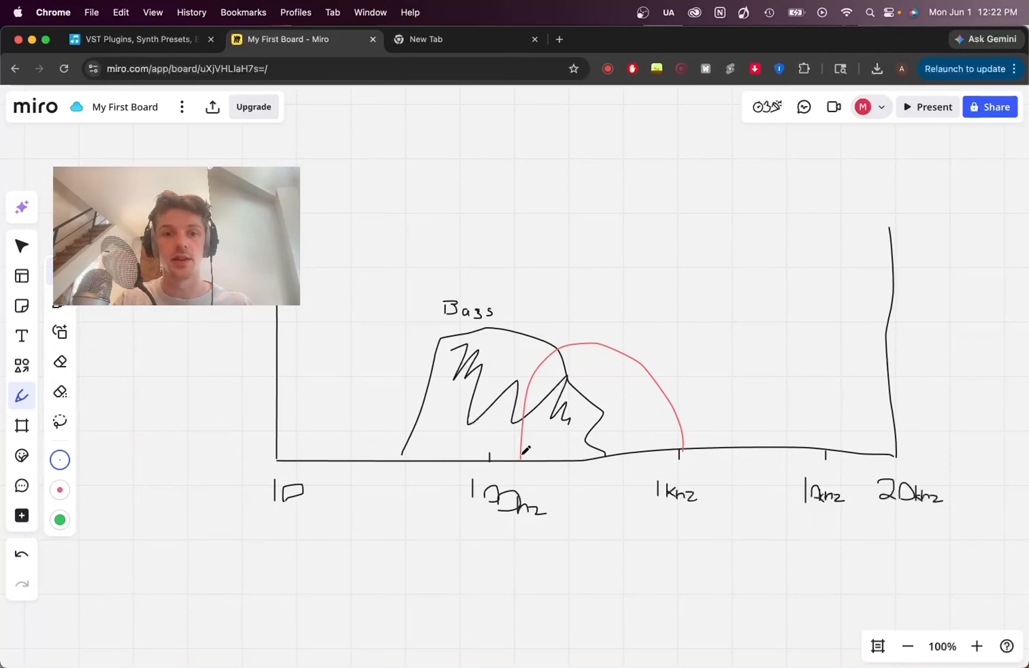
{"action": "mouse_move", "coordinate": [531, 457]}
{"action": "left_mouse_down"}
{"action": "mouse_move", "coordinate": [572, 383]}
{"action": "mouse_move", "coordinate": [659, 388]}
{"action": "mouse_move", "coordinate": [576, 356]}
{"action": "mouse_move", "coordinate": [578, 366]}
{"action": "left_mouse_up"}
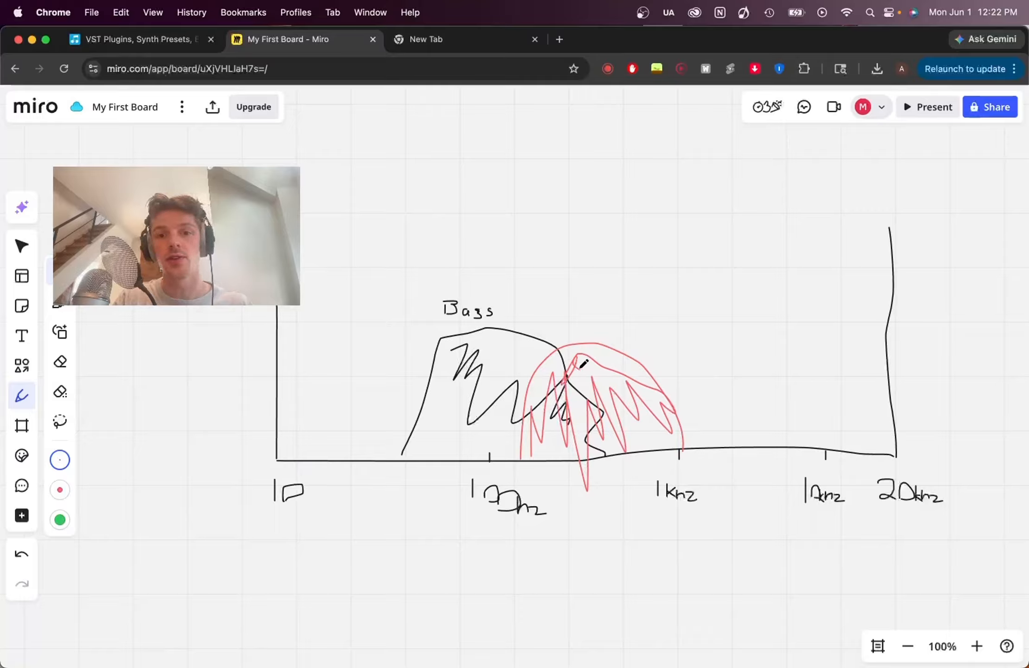
{"action": "key", "text": "v"}
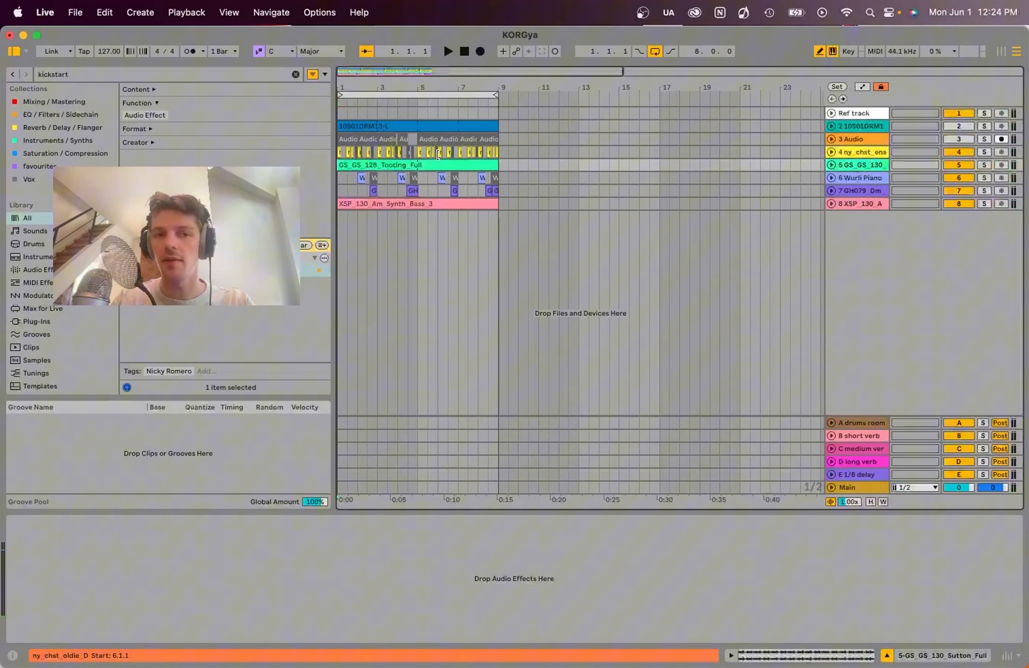
- Switch to the KORGya project in Ableton Live and listen to the full arrangement
{"action": "key", "text": "space"}
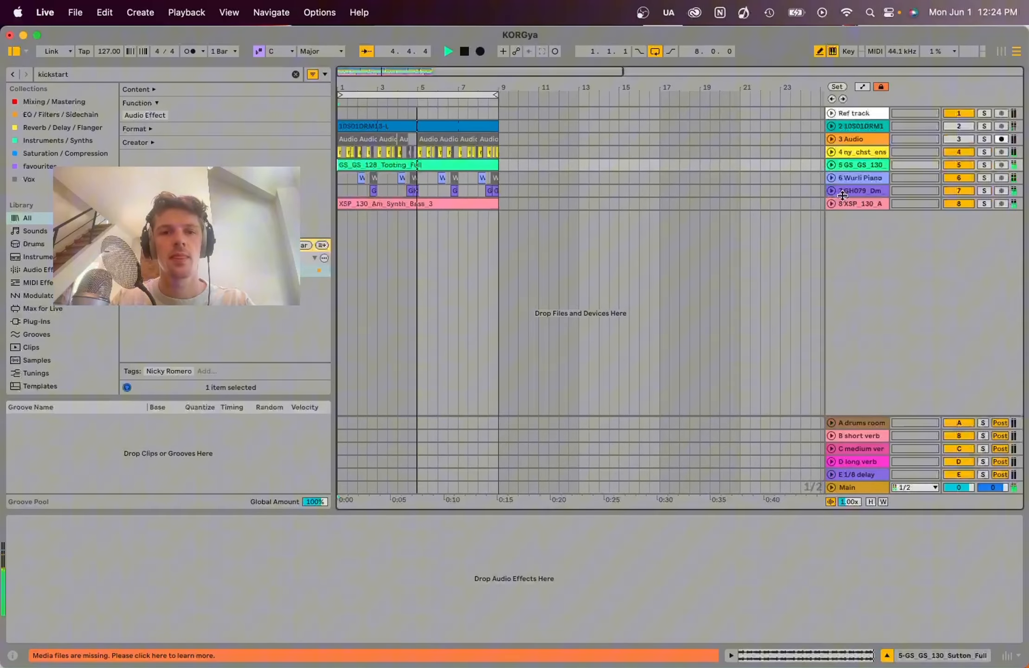
{"action": "key", "text": "space"}
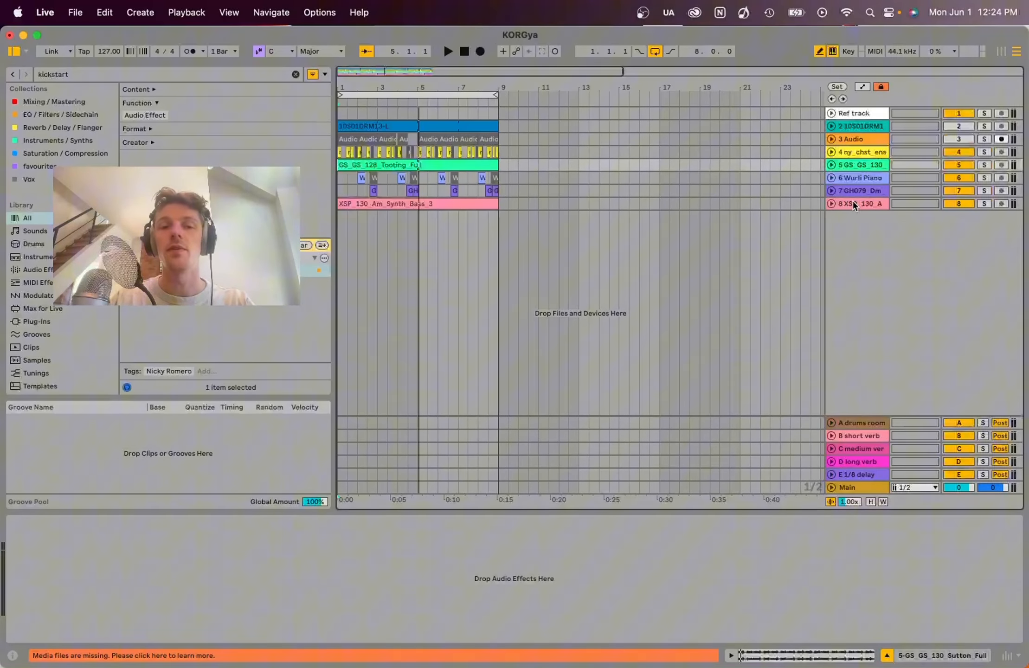
{"action": "key", "text": "space"}
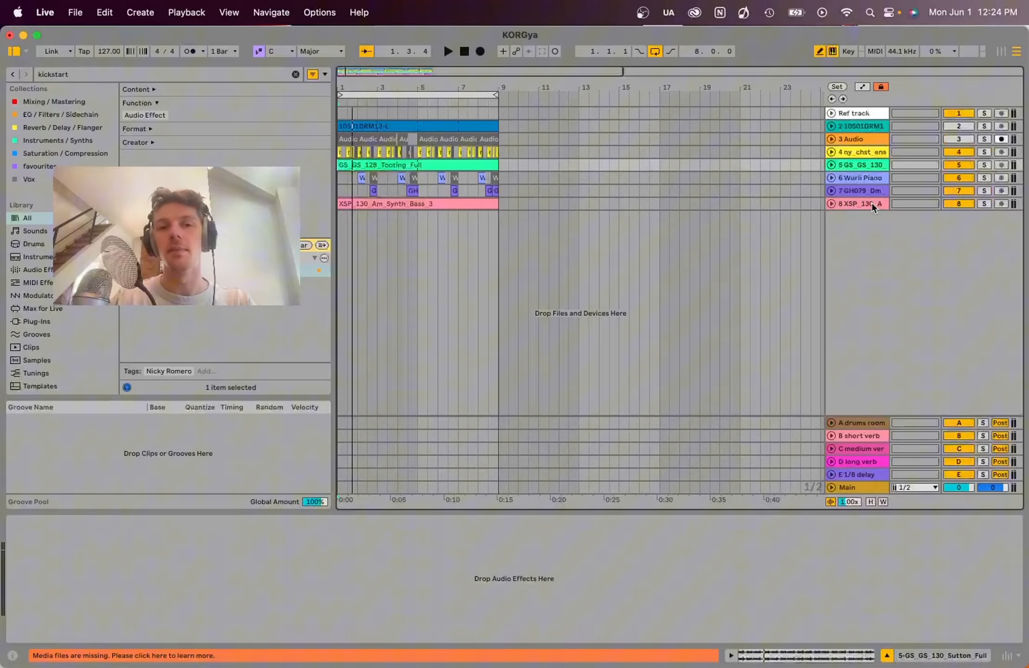
- Solo the synth bass track 8-XSP_130_Am_Synth_Bass_3 and play it back on its own
{"action": "left_click", "coordinate": [984, 204]}
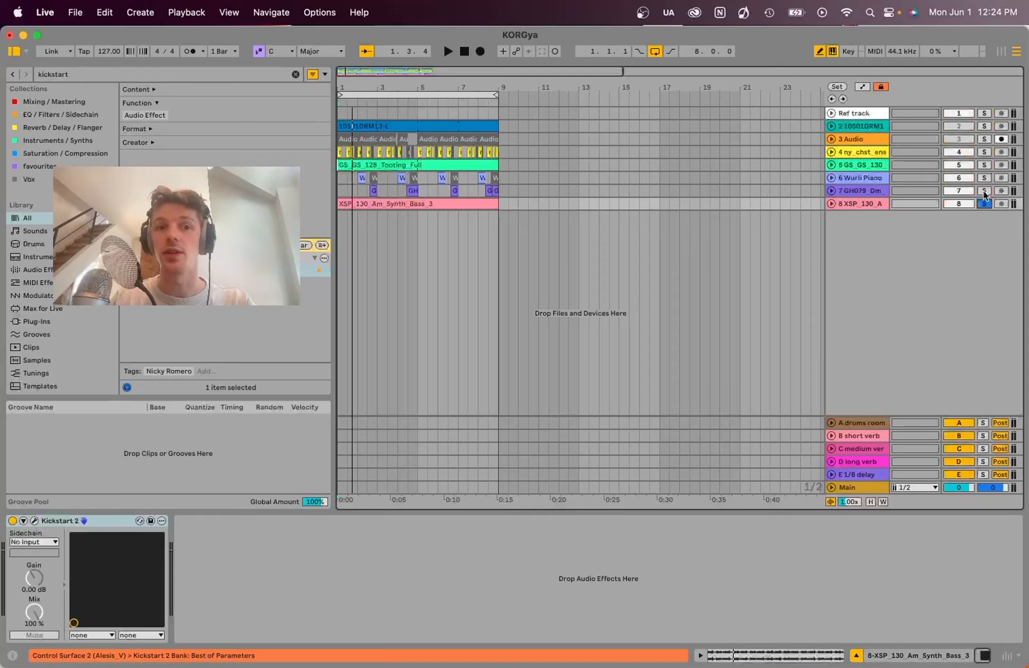
{"action": "key", "text": "space"}
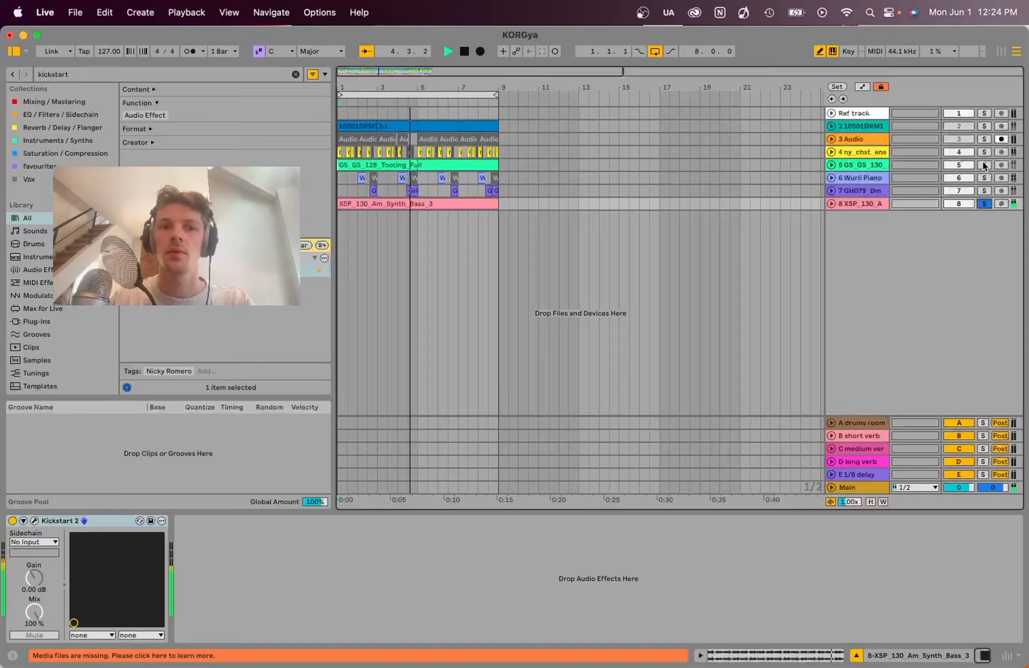
{"action": "key", "text": "space"}
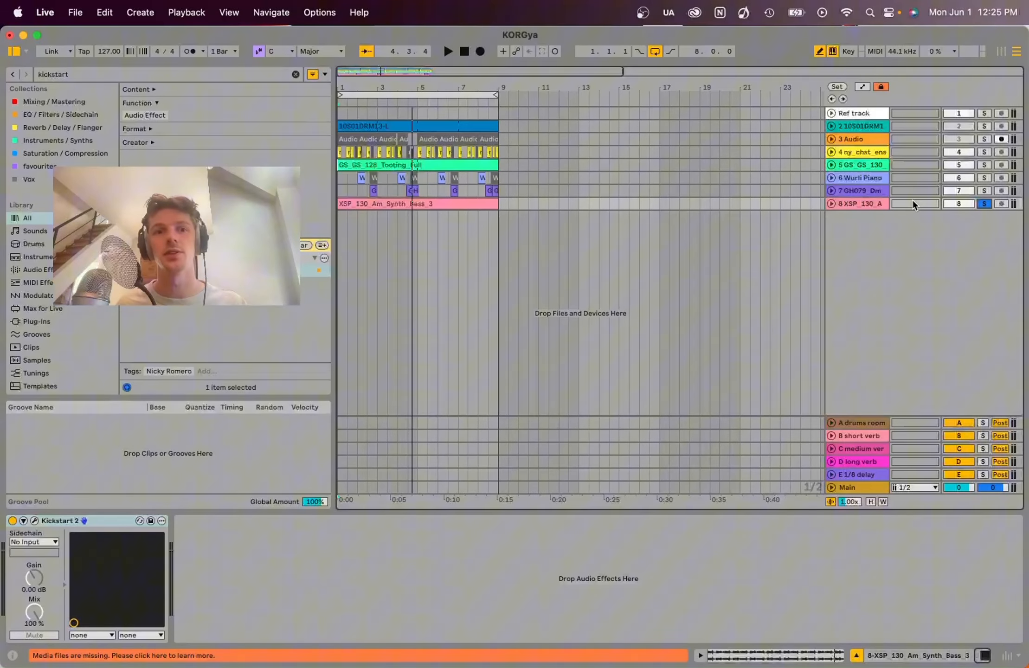
- Add track 5-GS_GS_130_Sutton_Full to the solo and play it together with the synth bass
{"action": "left_click", "coordinate": [983, 165], "text": "super"}
{"action": "key", "text": "space"}
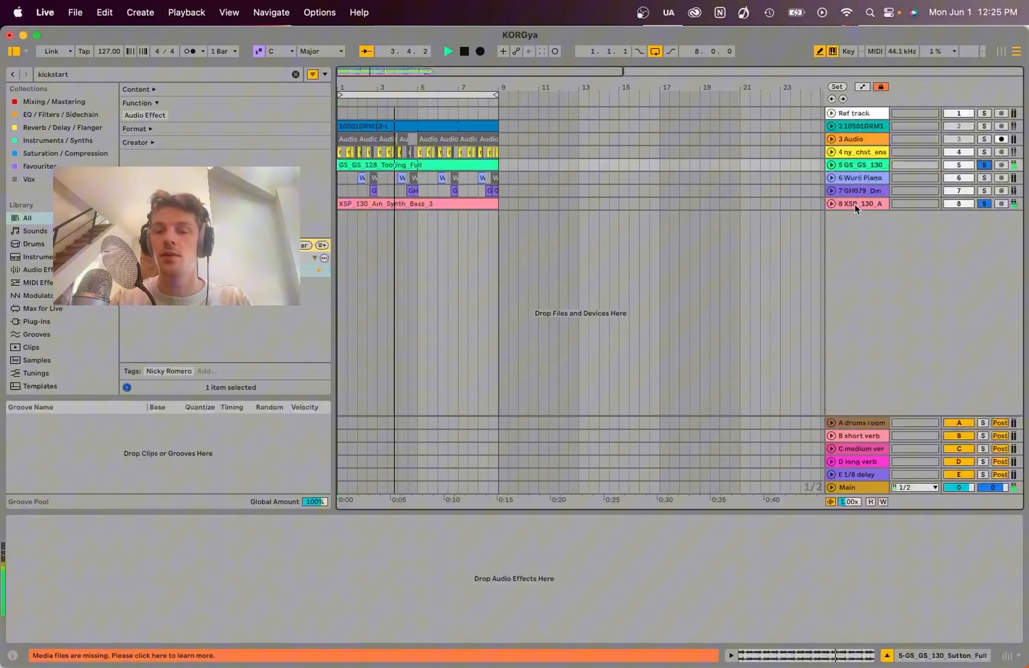
{"action": "key", "text": "space"}
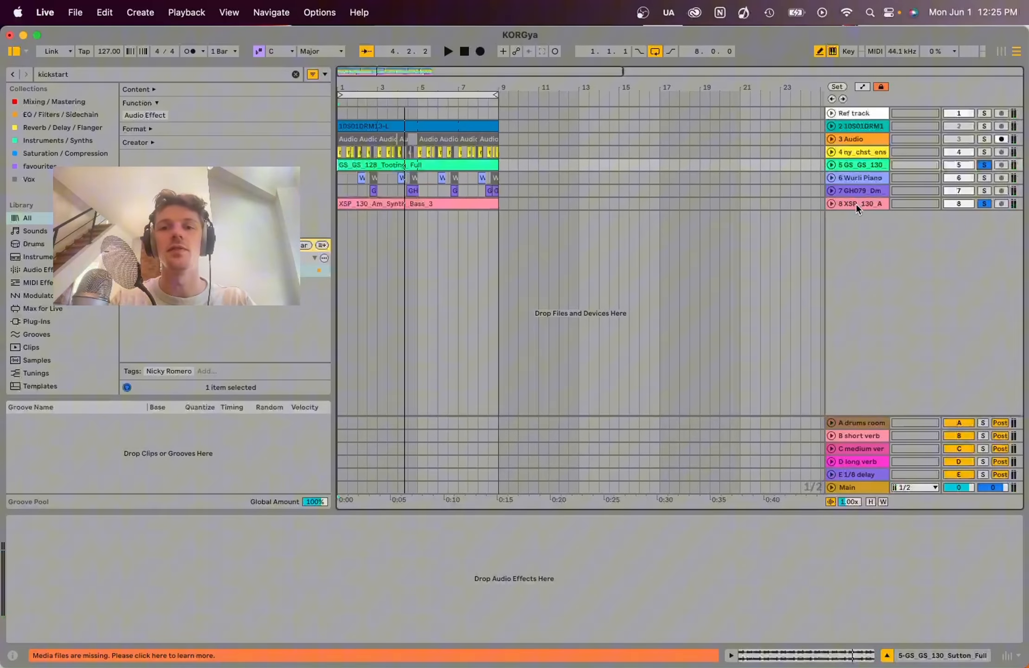
{"action": "left_click", "coordinate": [850, 167]}
{"action": "left_click", "coordinate": [856, 204]}
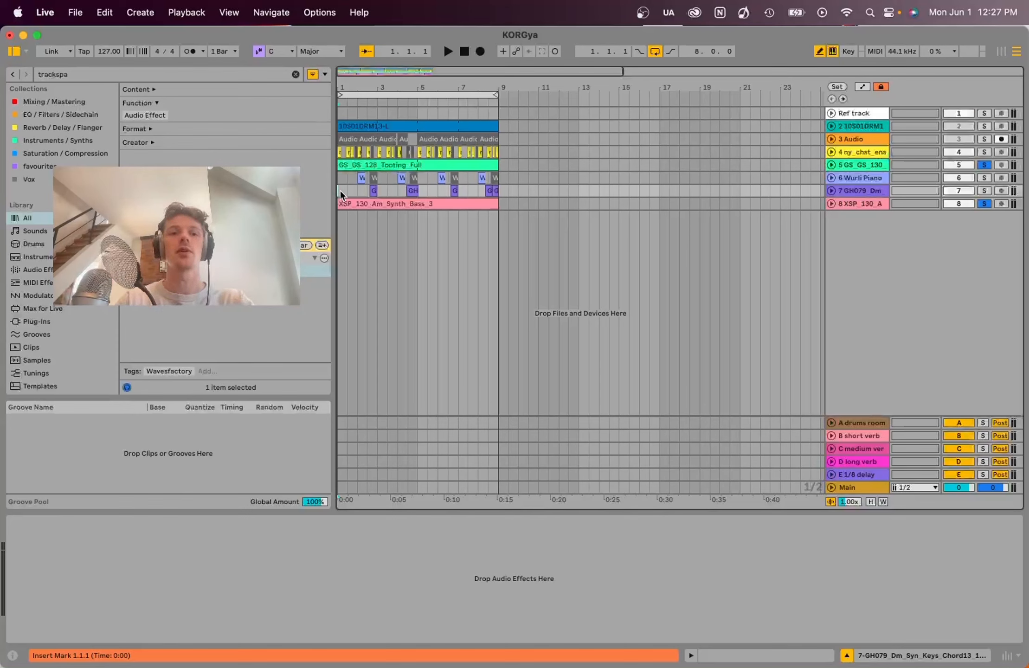
- Load Trackspacer 2.5 on track 5-GS_GS_130_Sutton_Full and set its sidechain source to 8-XSP 130 Am Synth Bass 3
{"action": "left_click", "coordinate": [872, 165]}
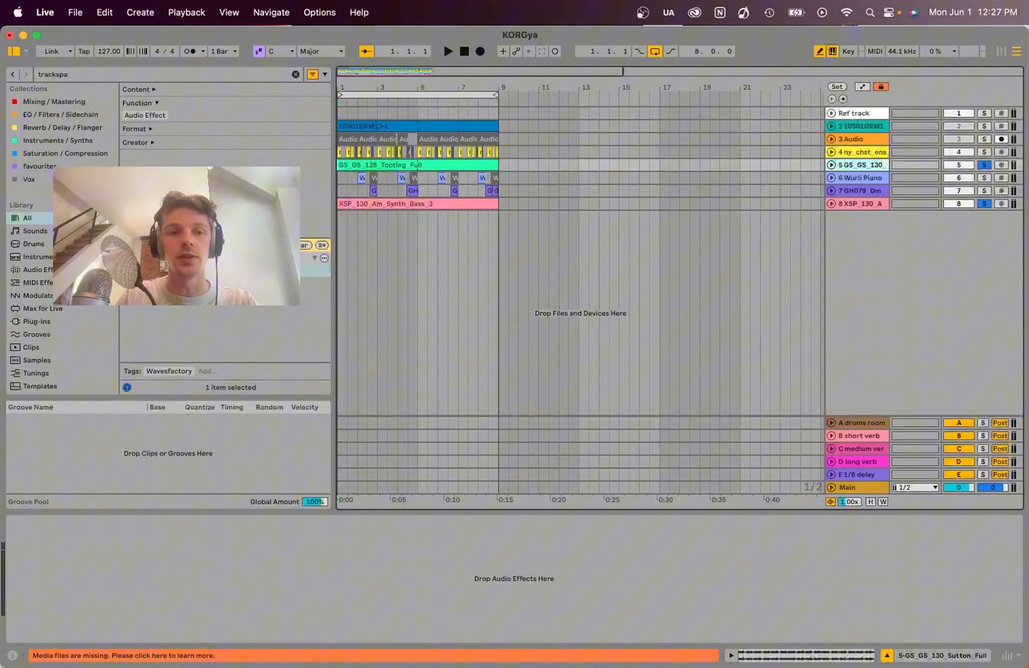
{"action": "left_click_drag", "start_coordinate": [209, 271], "coordinate": [140, 565]}
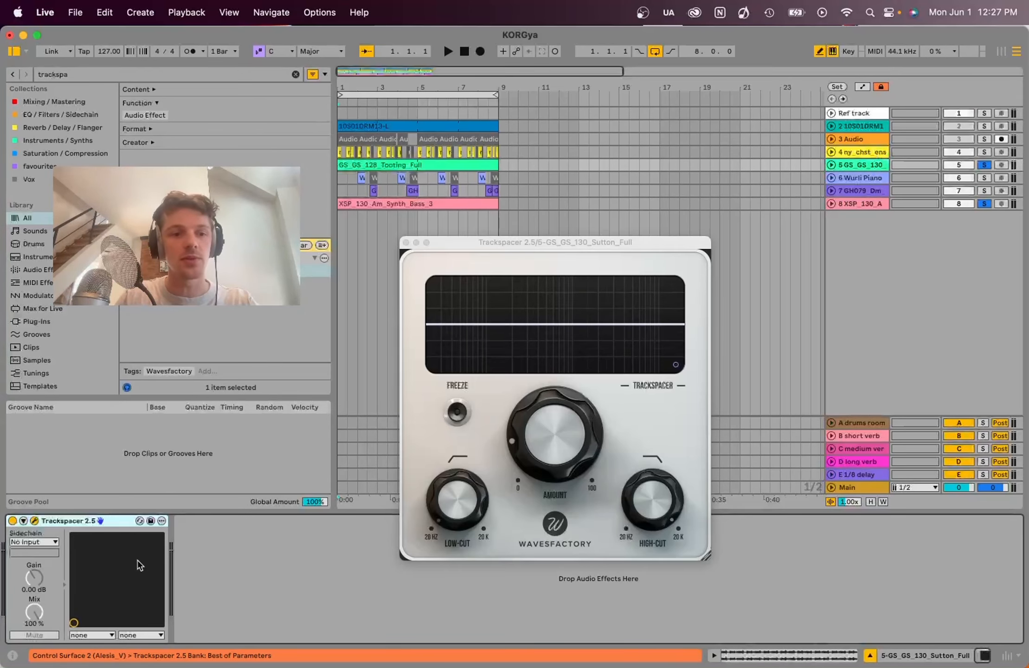
{"action": "left_click", "coordinate": [27, 542]}
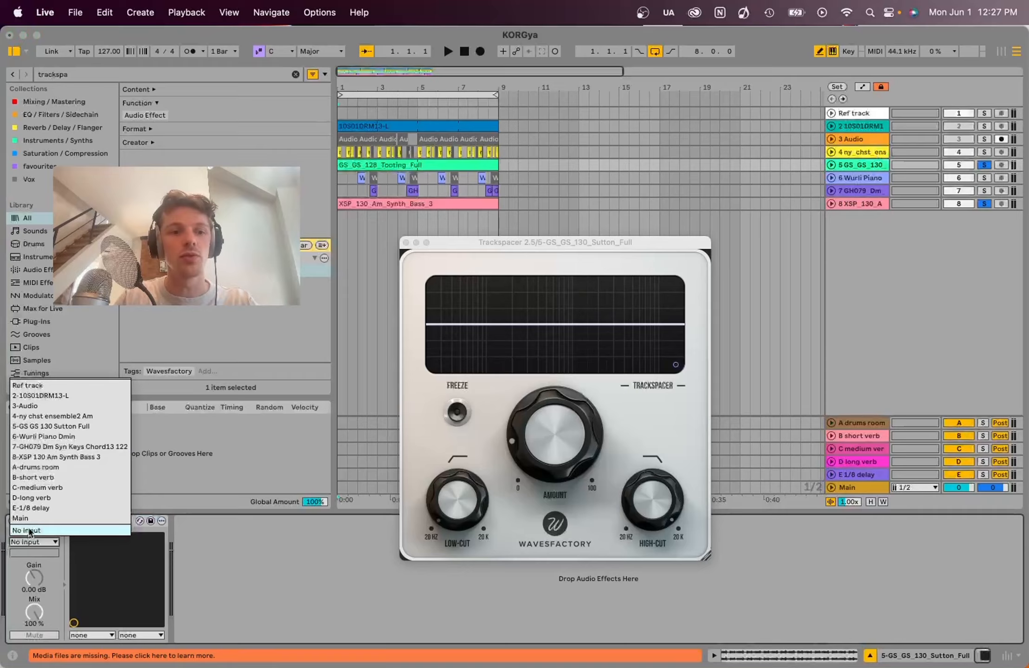
{"action": "left_click", "coordinate": [95, 454]}
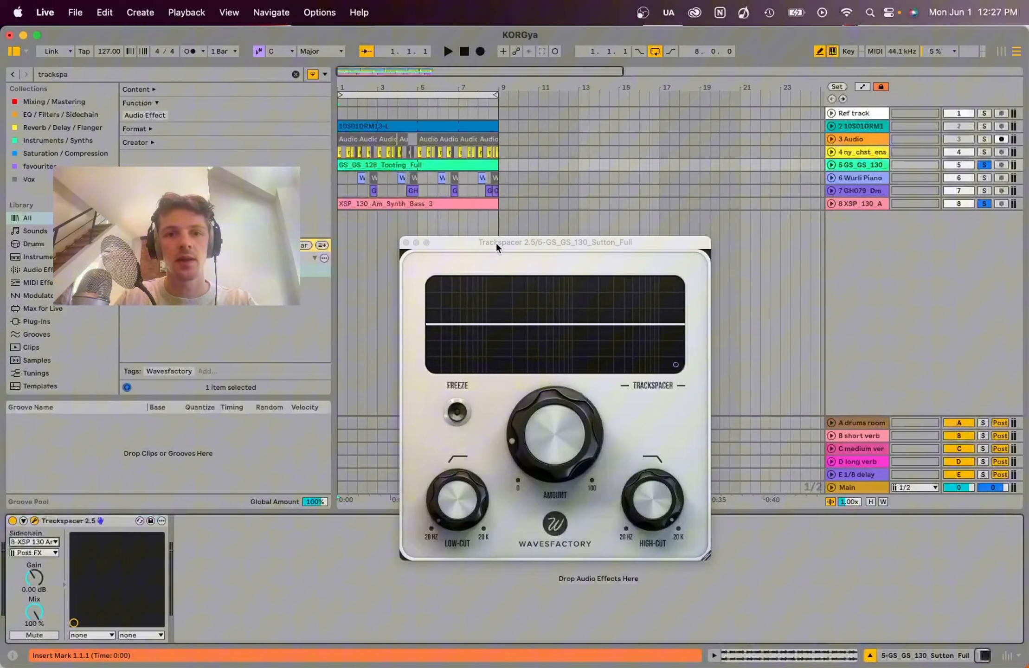
{"action": "left_click_drag", "start_coordinate": [495, 241], "coordinate": [398, 266]}
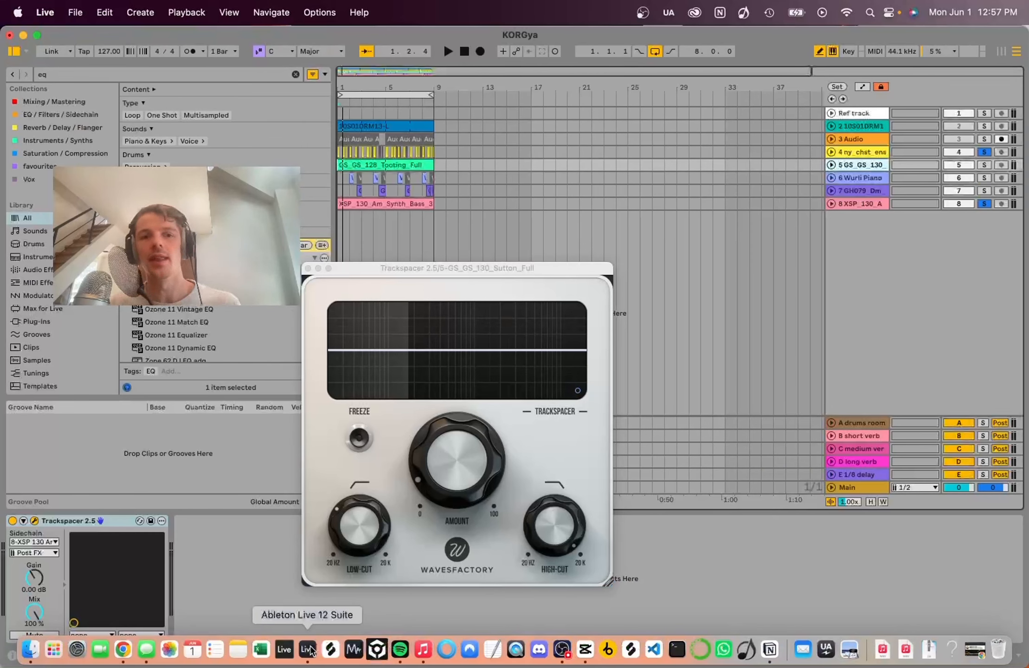
- Play the two soloed tracks and raise Trackspacer's Amount to 100%
{"action": "left_click", "coordinate": [540, 267]}
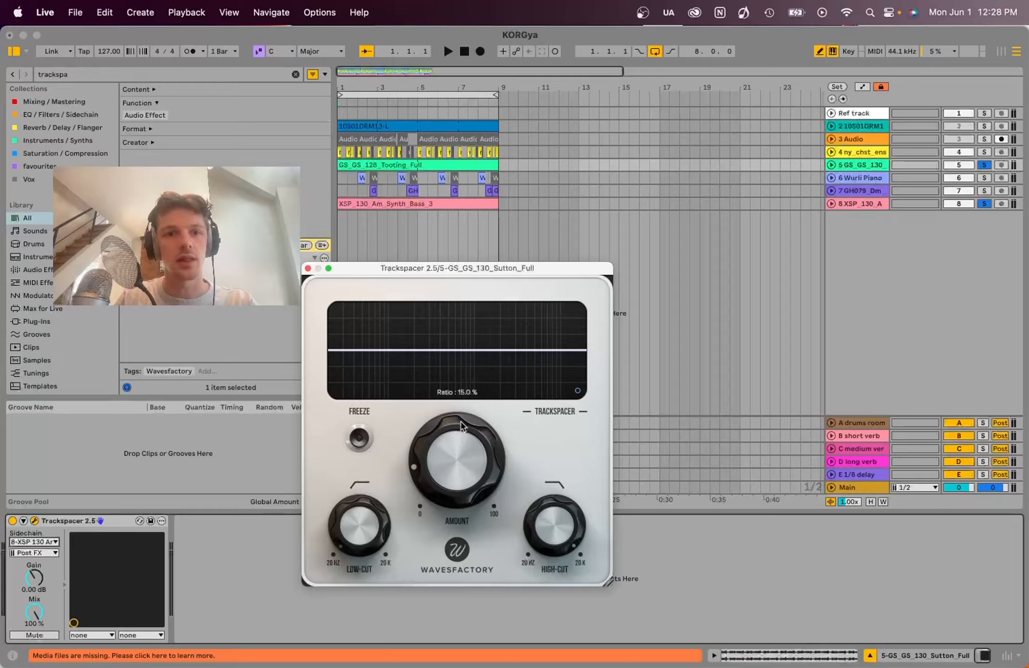
{"action": "key", "text": "space"}
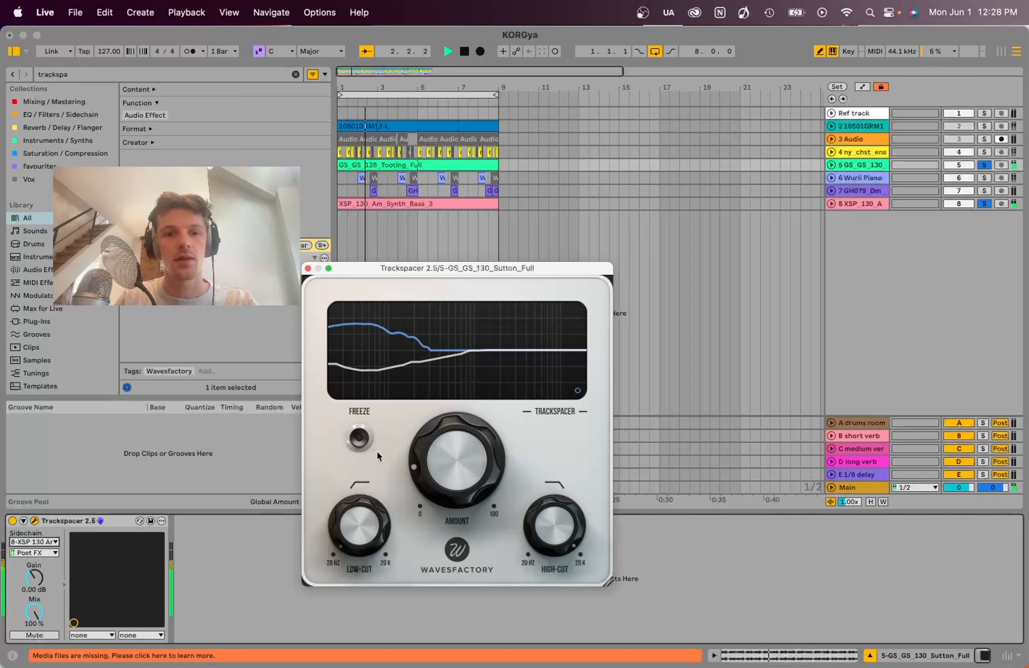
{"action": "left_click_drag", "start_coordinate": [453, 462], "coordinate": [596, 121]}
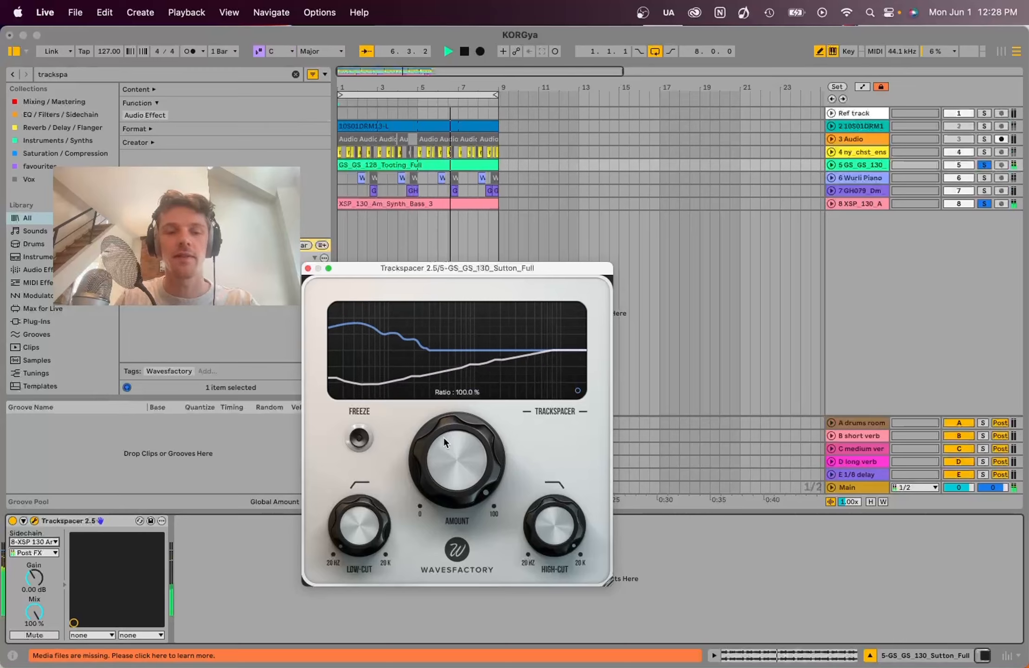
- Lower Trackspacer's Amount gradually to about 8% while listening, and stop playback
{"action": "left_click_drag", "start_coordinate": [443, 437], "coordinate": [457, 541]}
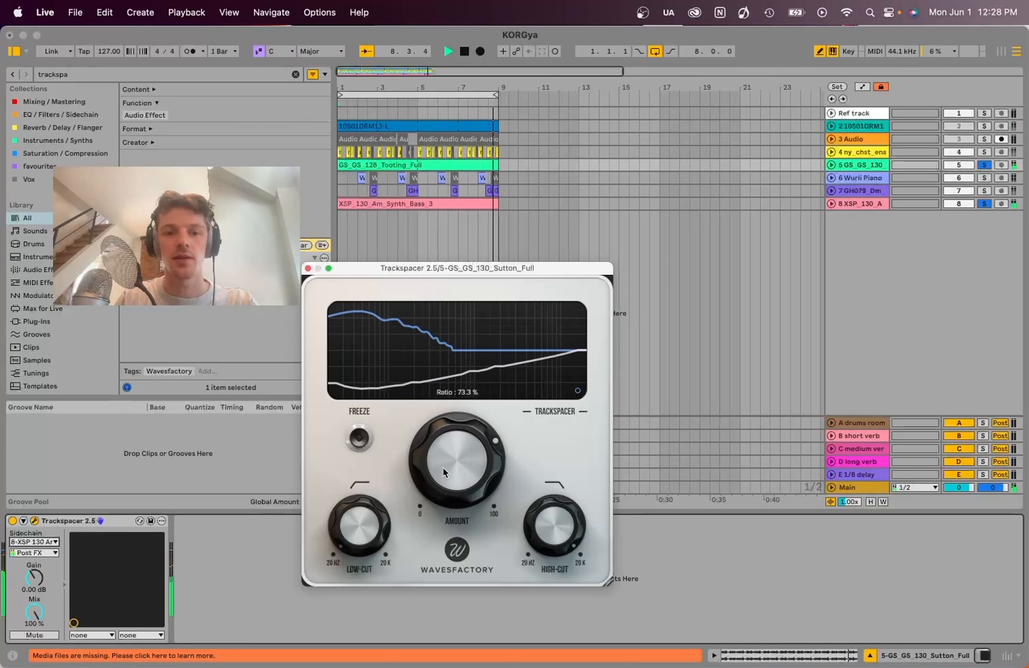
{"action": "left_click_drag", "start_coordinate": [442, 466], "coordinate": [455, 557]}
{"action": "left_click_drag", "start_coordinate": [456, 453], "coordinate": [449, 510]}
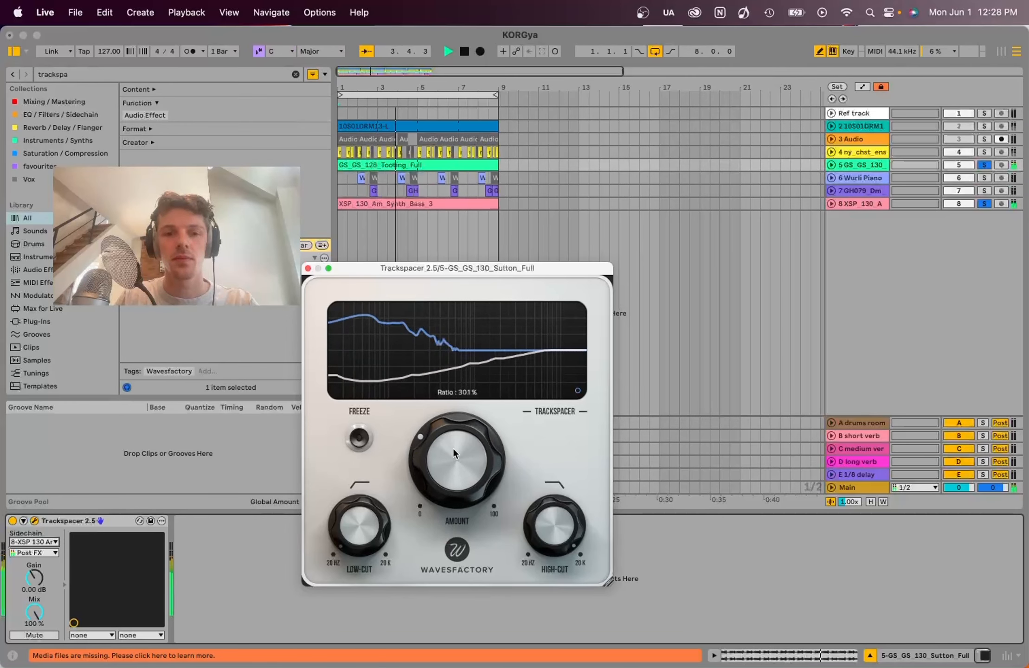
{"action": "left_click_drag", "start_coordinate": [453, 447], "coordinate": [449, 491]}
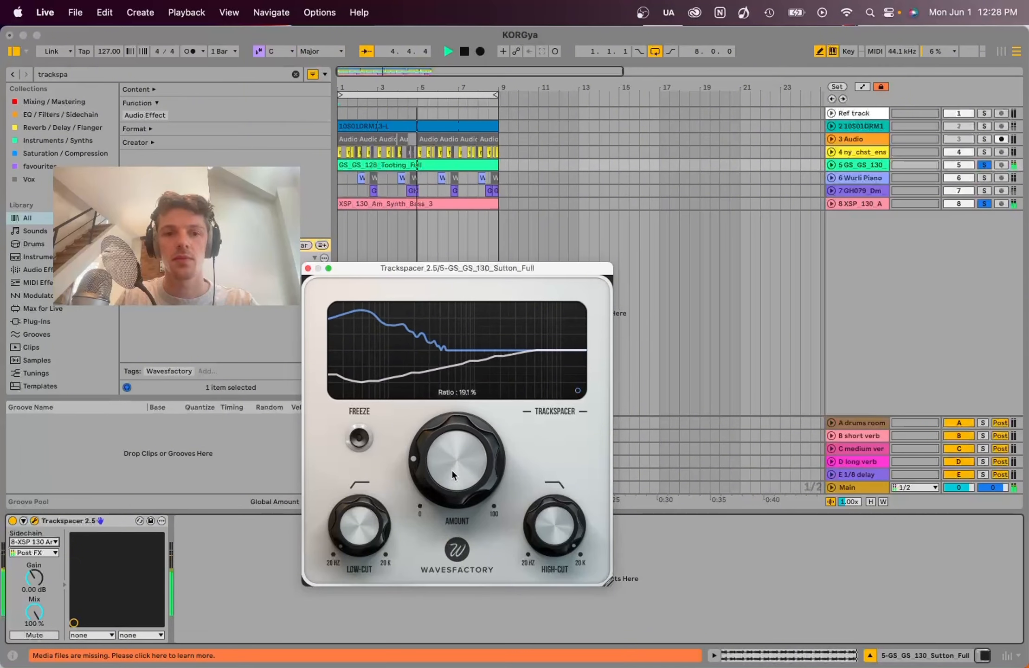
{"action": "left_click_drag", "start_coordinate": [447, 448], "coordinate": [443, 467]}
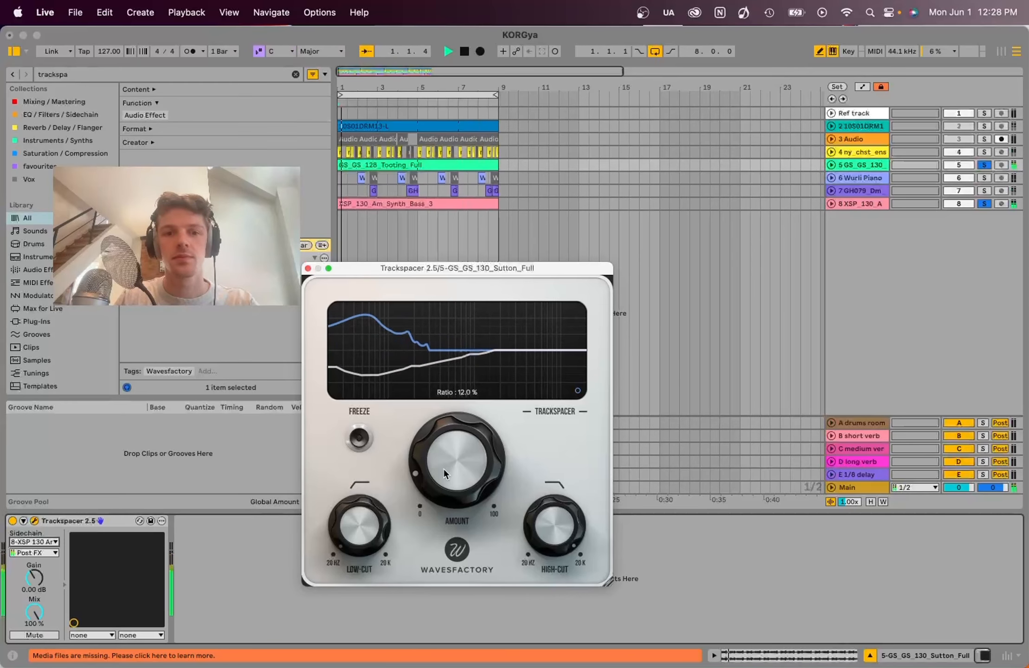
{"action": "left_click_drag", "start_coordinate": [442, 445], "coordinate": [437, 457]}
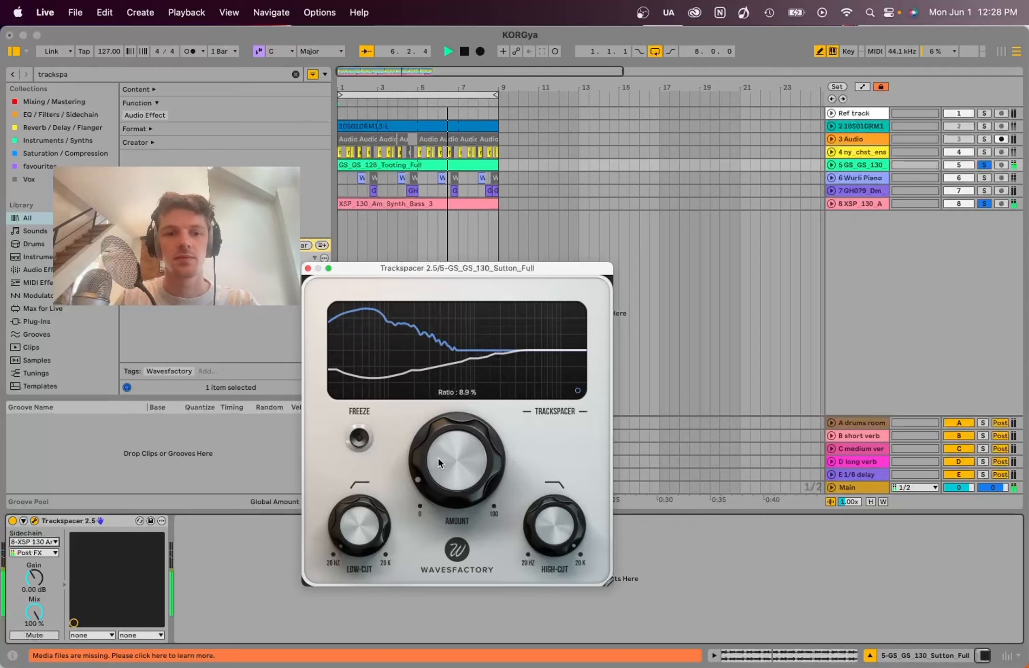
{"action": "mouse_move", "coordinate": [438, 457]}
{"action": "left_mouse_down"}
{"action": "mouse_move", "coordinate": [424, 509]}
{"action": "mouse_move", "coordinate": [423, 466]}
{"action": "left_mouse_up"}
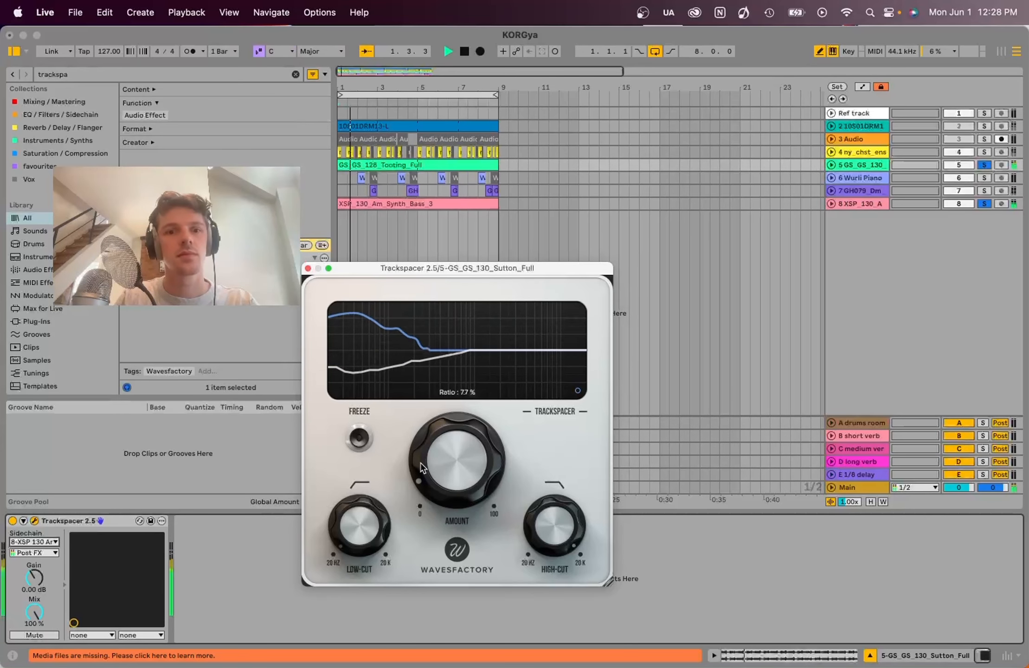
{"action": "key", "text": "space"}
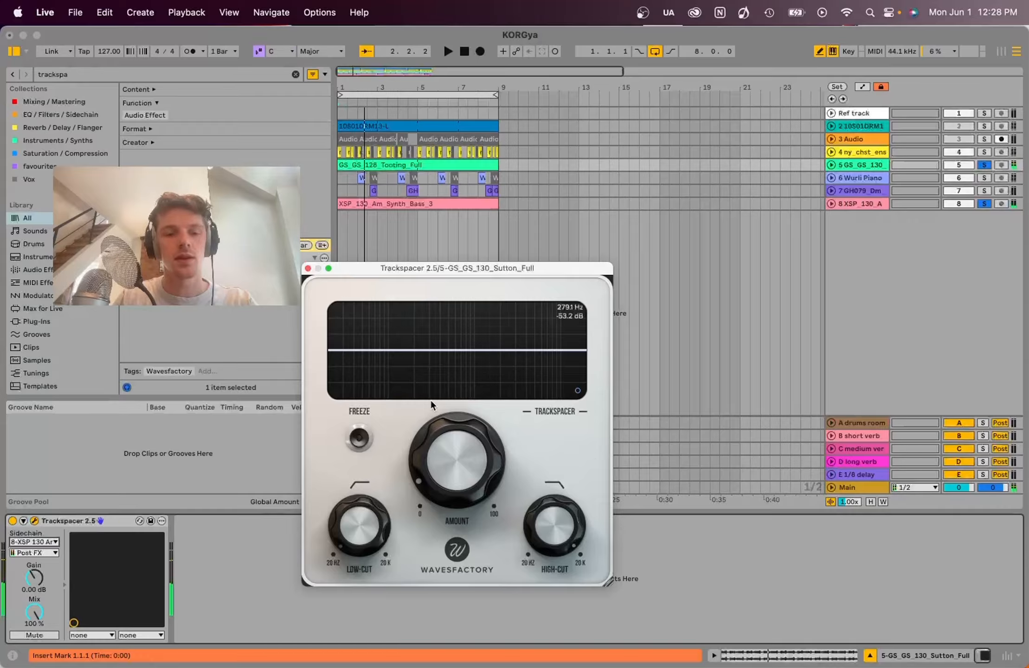
- Compare the soloed tracks with Trackspacer bypassed and active during playback, leaving it active and playback stopped
{"action": "key", "text": "space"}
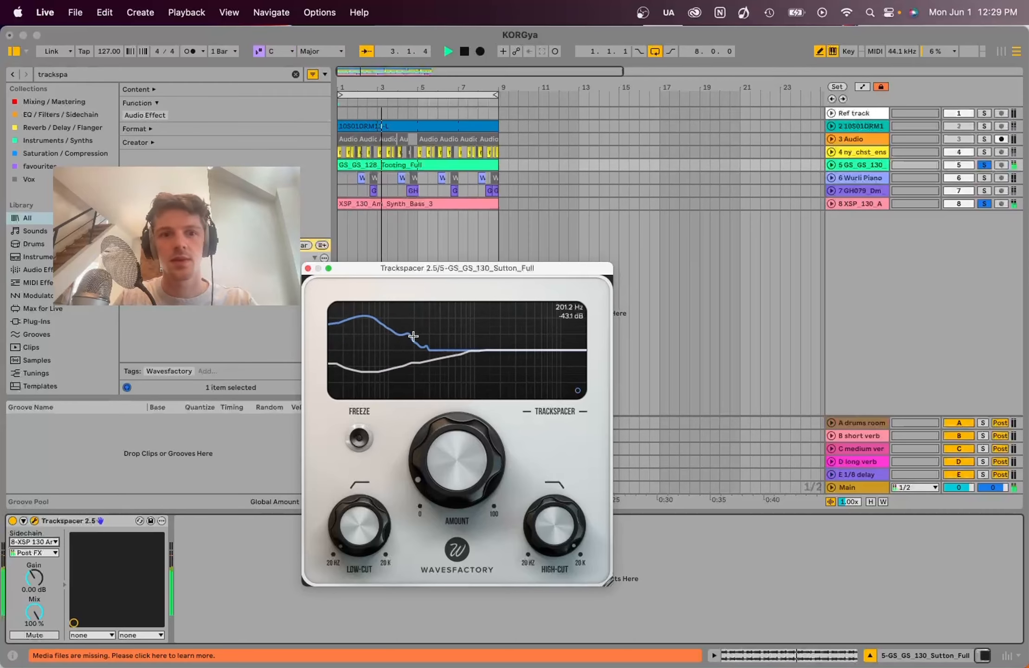
{"action": "left_click", "coordinate": [12, 521]}
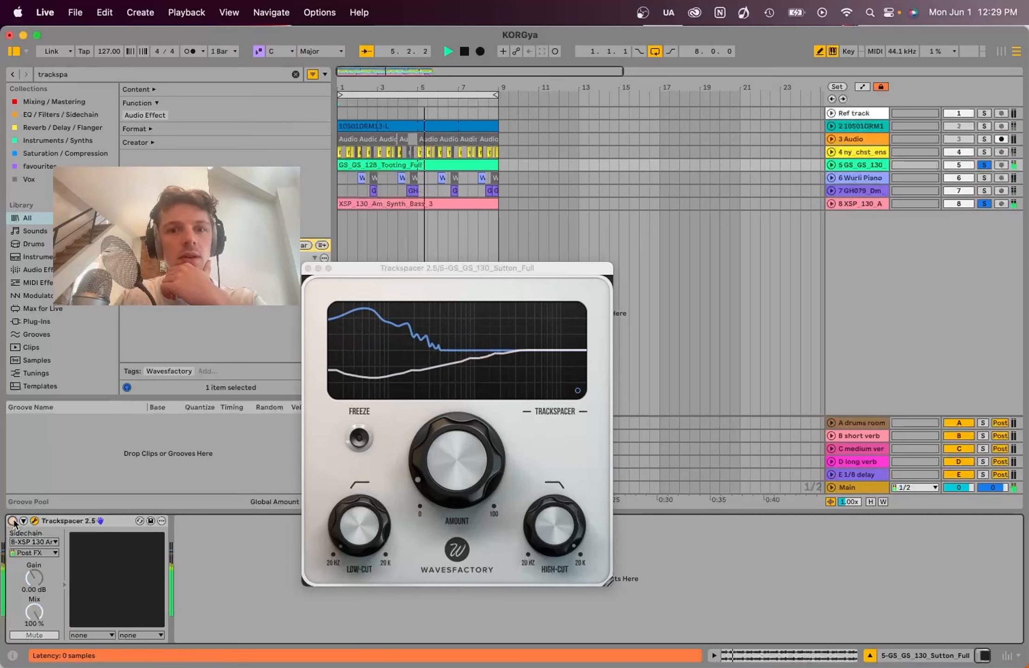
{"action": "left_click", "coordinate": [13, 520]}
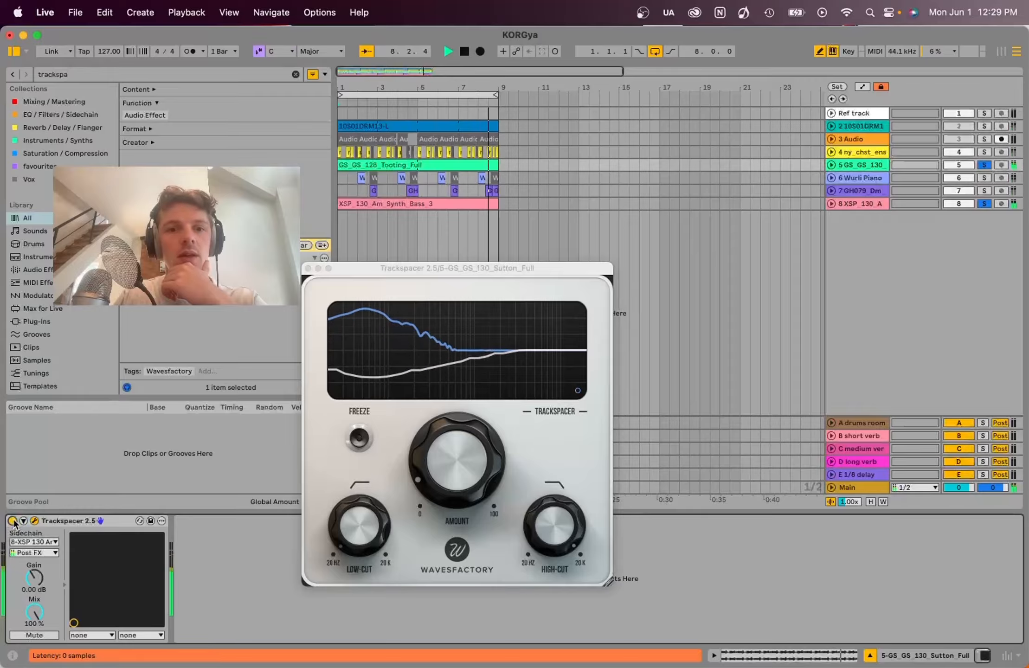
{"action": "mouse_move", "coordinate": [474, 465]}
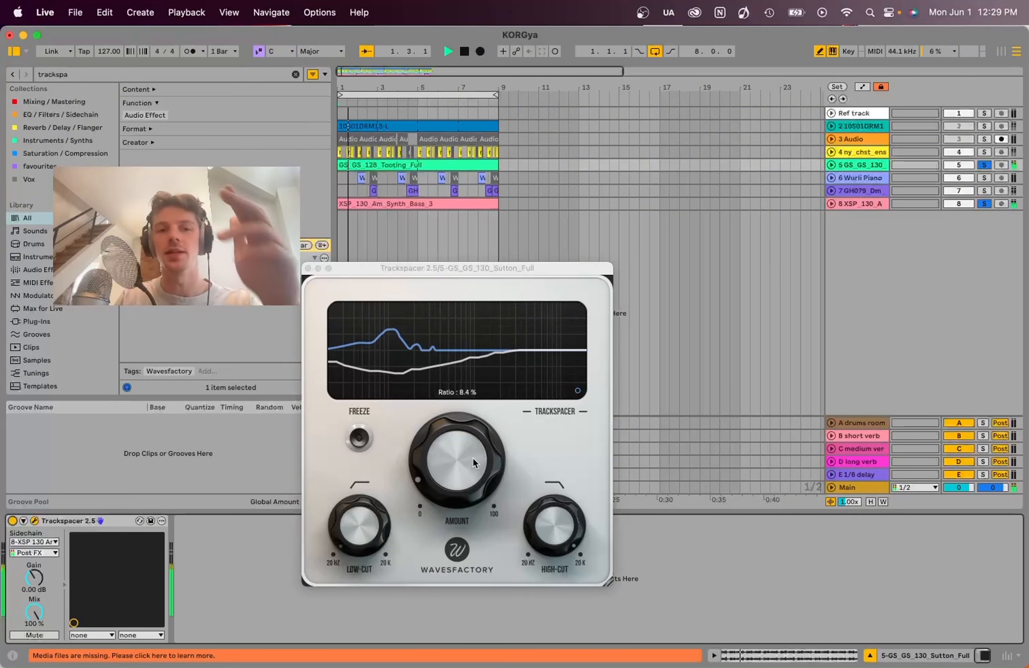
{"action": "key", "text": "space"}
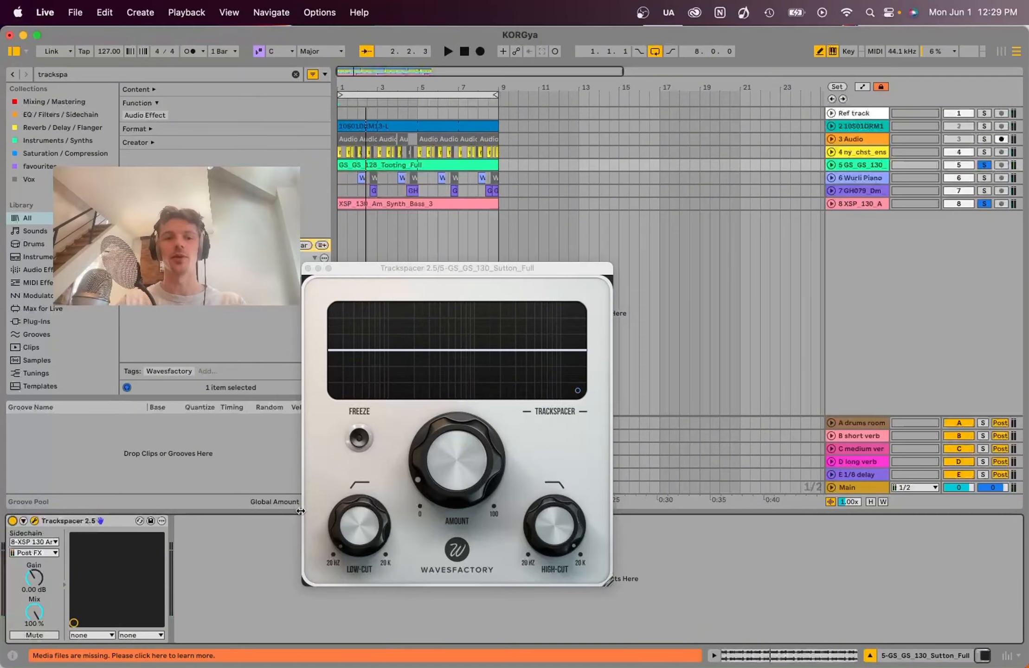
- Raise Trackspacer's Low-Cut to about 171 Hz while listening to the soloed tracks, and stop playback
{"action": "key", "text": "space"}
{"action": "key", "text": "space"}
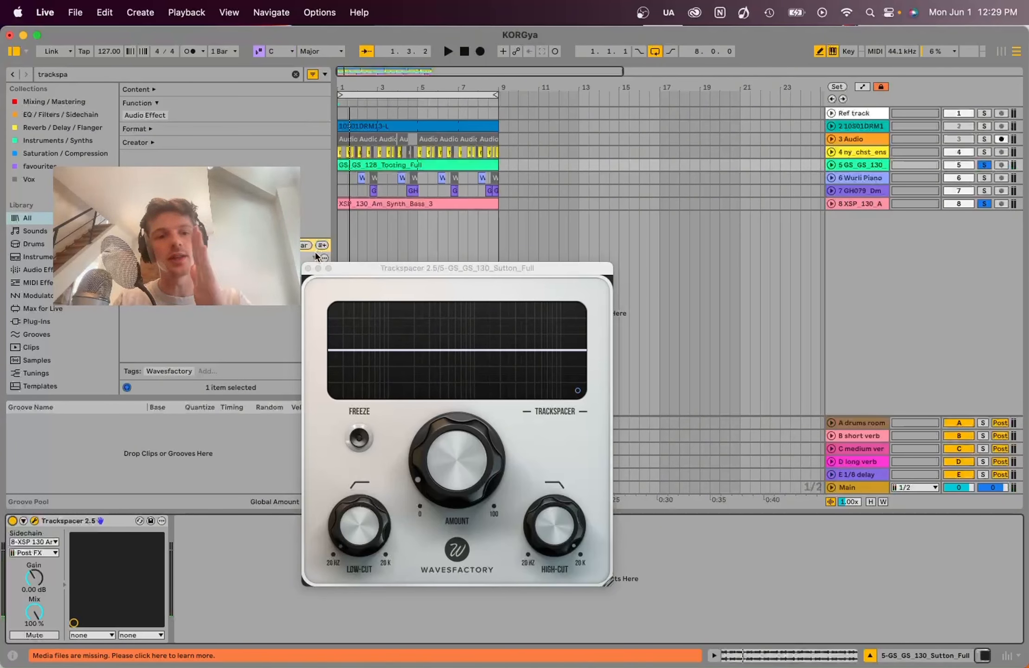
{"action": "mouse_move", "coordinate": [371, 534]}
{"action": "left_click_drag", "start_coordinate": [371, 534], "coordinate": [368, 469]}
{"action": "key", "text": "space"}
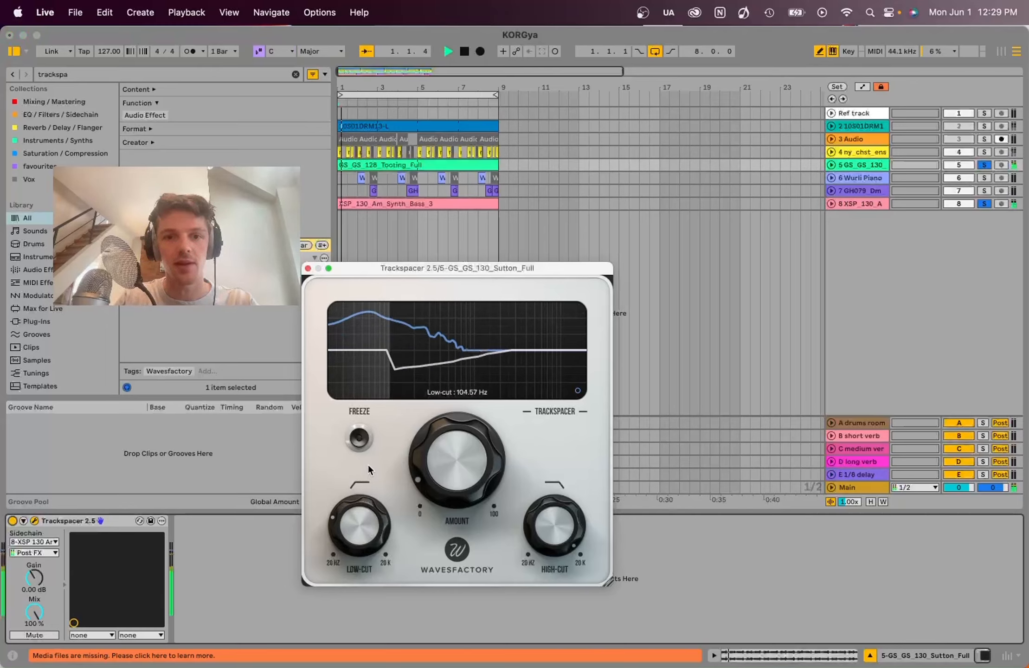
{"action": "left_click_drag", "start_coordinate": [356, 514], "coordinate": [356, 504]}
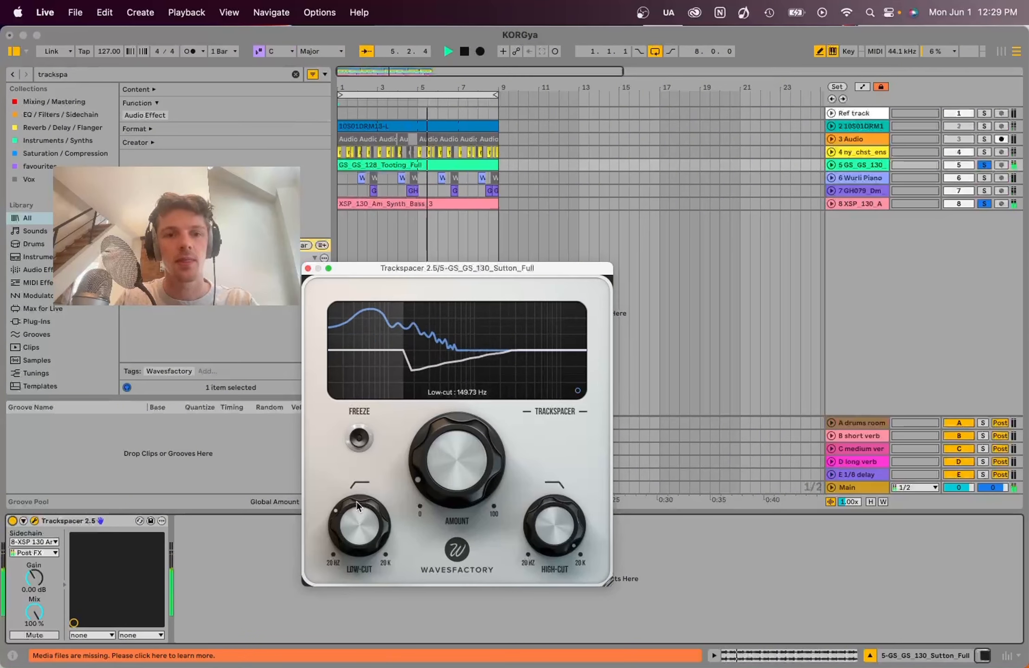
{"action": "key", "text": "space"}
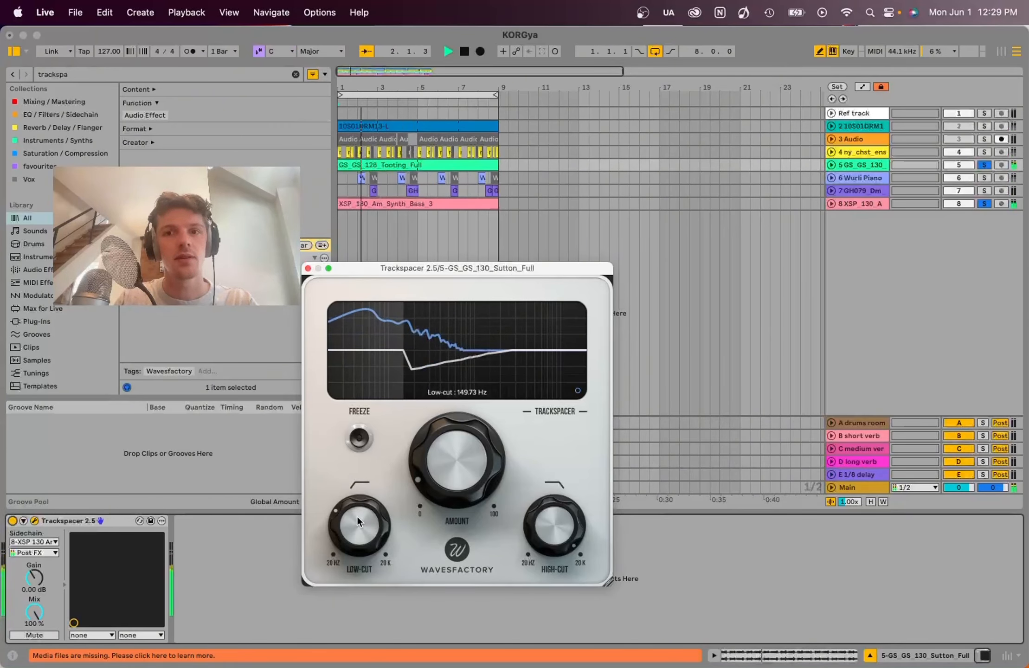
{"action": "left_click_drag", "start_coordinate": [357, 521], "coordinate": [358, 514]}
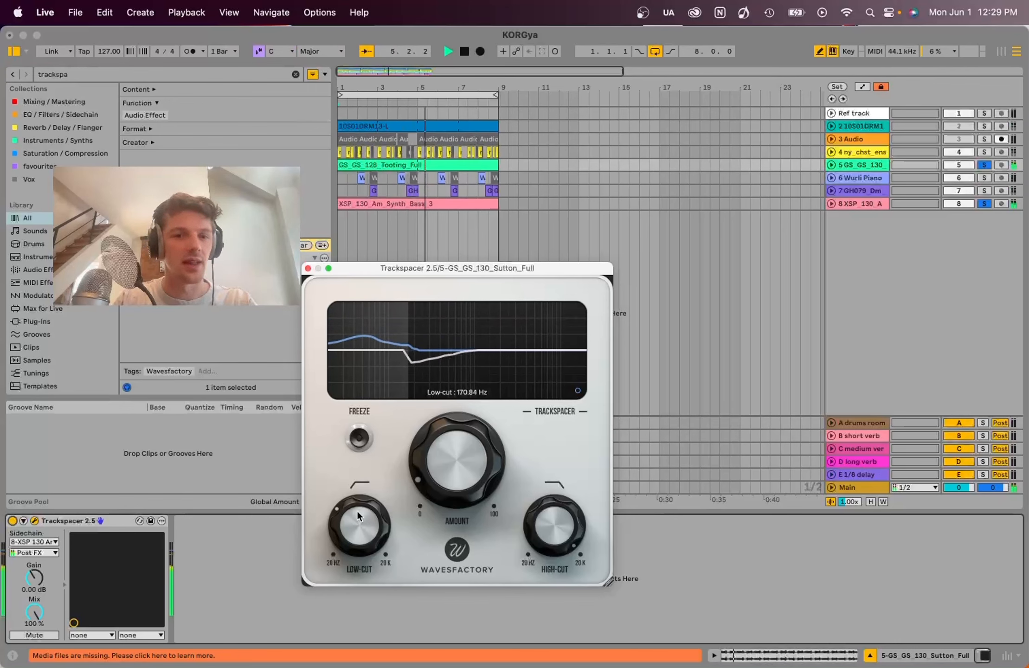
{"action": "key", "text": "space"}
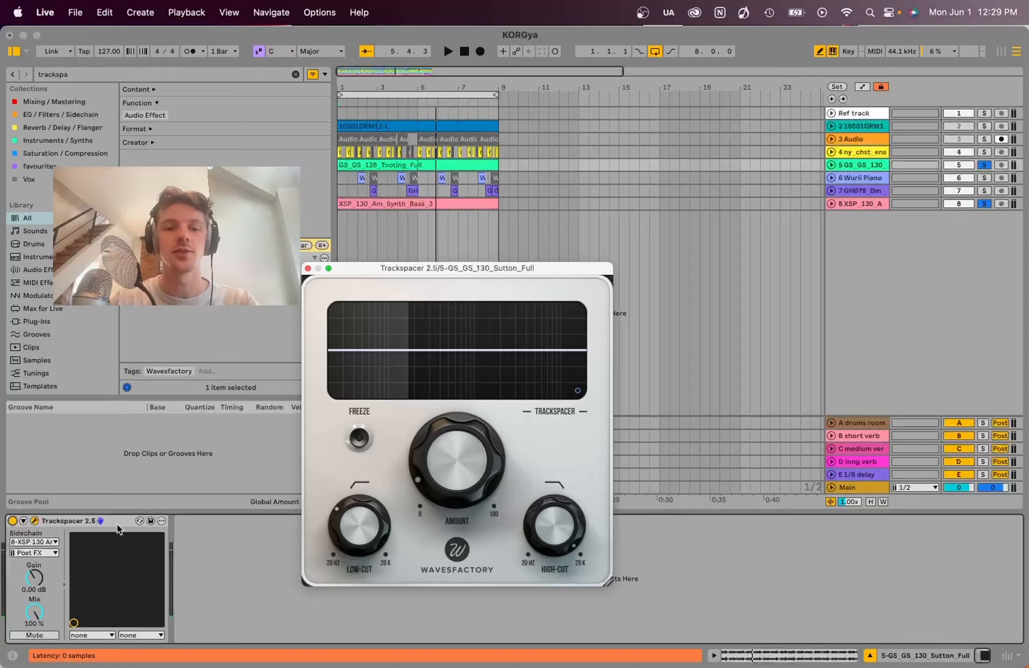
- Compare the soloed tracks with Trackspacer bypassed and active with the low-cut applied, leaving it active and playback stopped
{"action": "left_click", "coordinate": [13, 521]}
{"action": "key", "text": "space"}
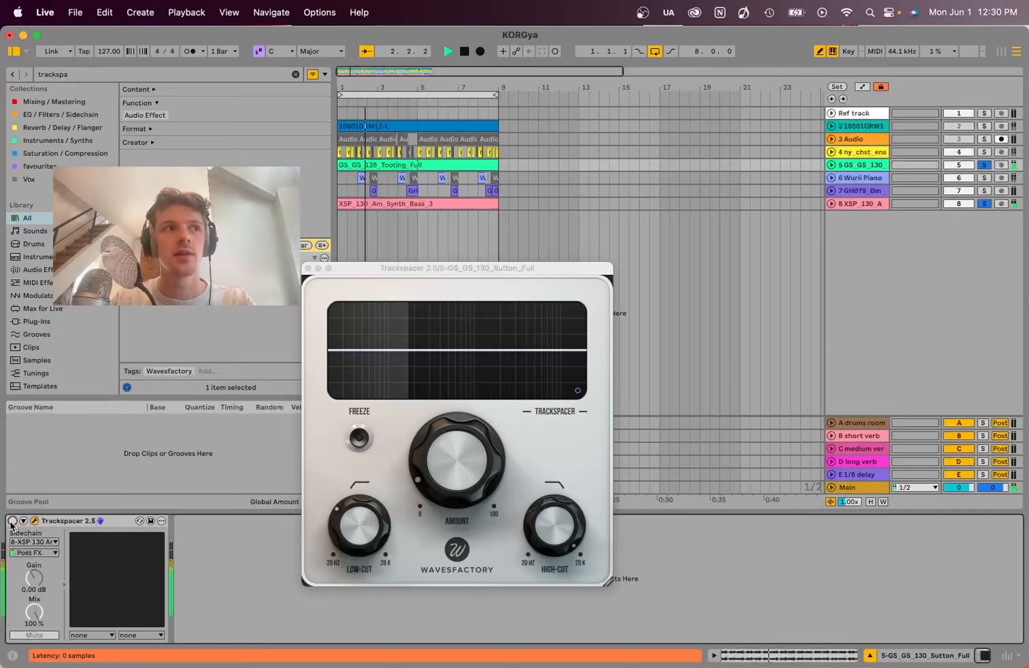
{"action": "left_click", "coordinate": [13, 520]}
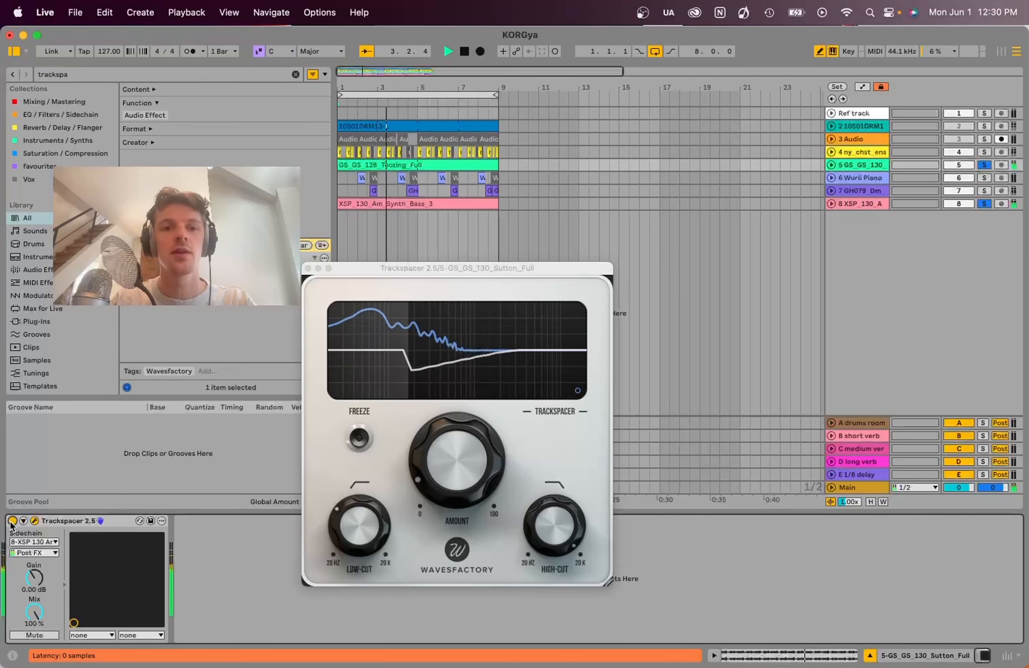
{"action": "key", "text": "space"}
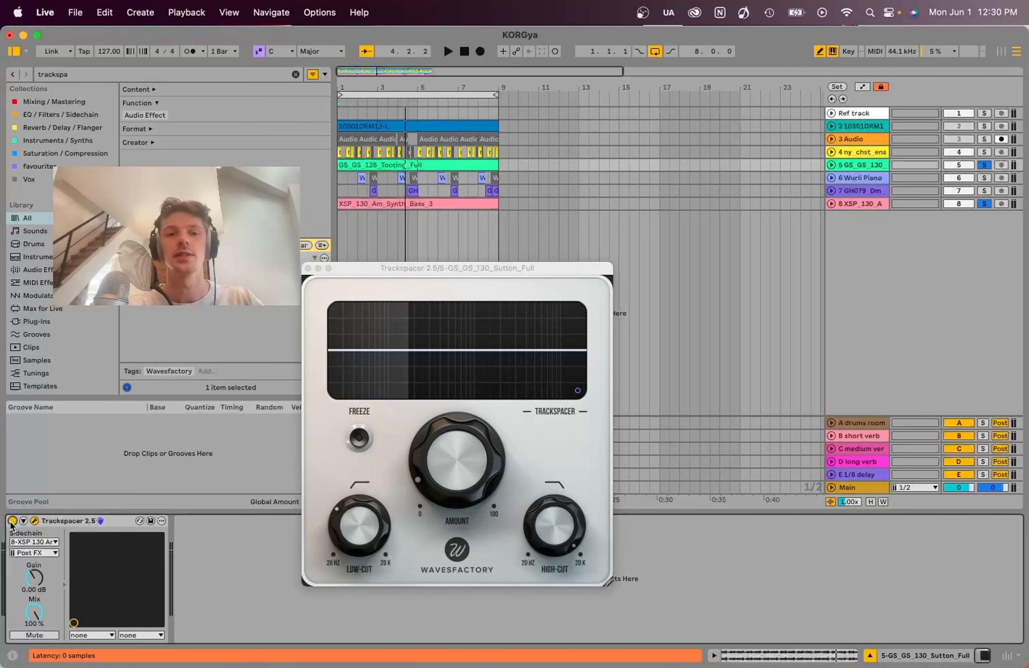
- Close the Trackspacer window, solo only tracks 4-ny_chst_ensemble2_Am and 5-GS_GS_130_Sutton_Full, and start playback
{"action": "left_click", "coordinate": [308, 268]}
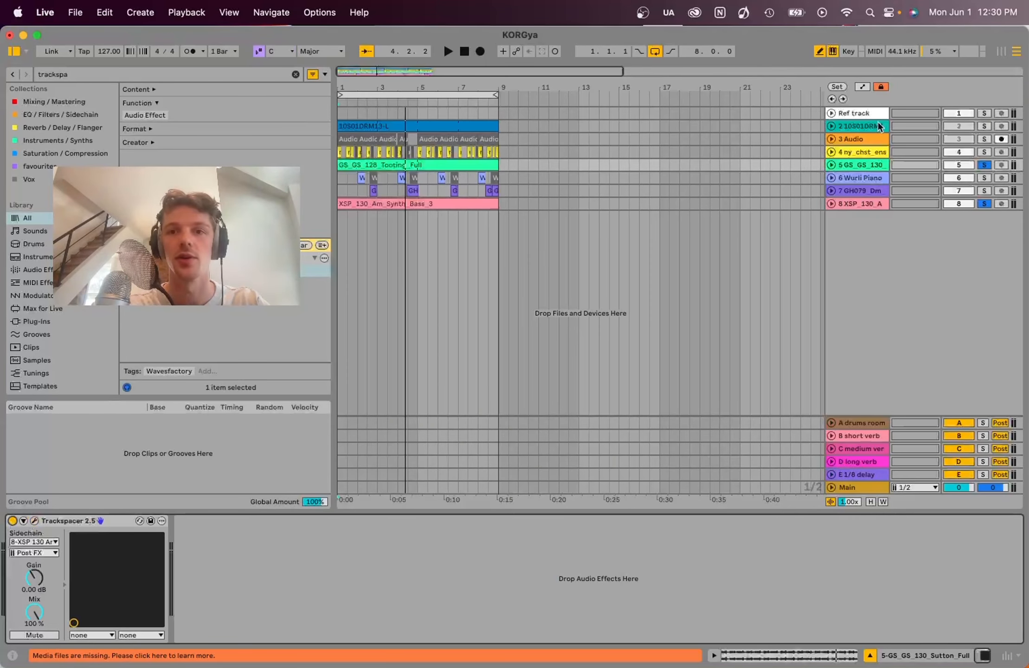
{"action": "left_click", "coordinate": [984, 165]}
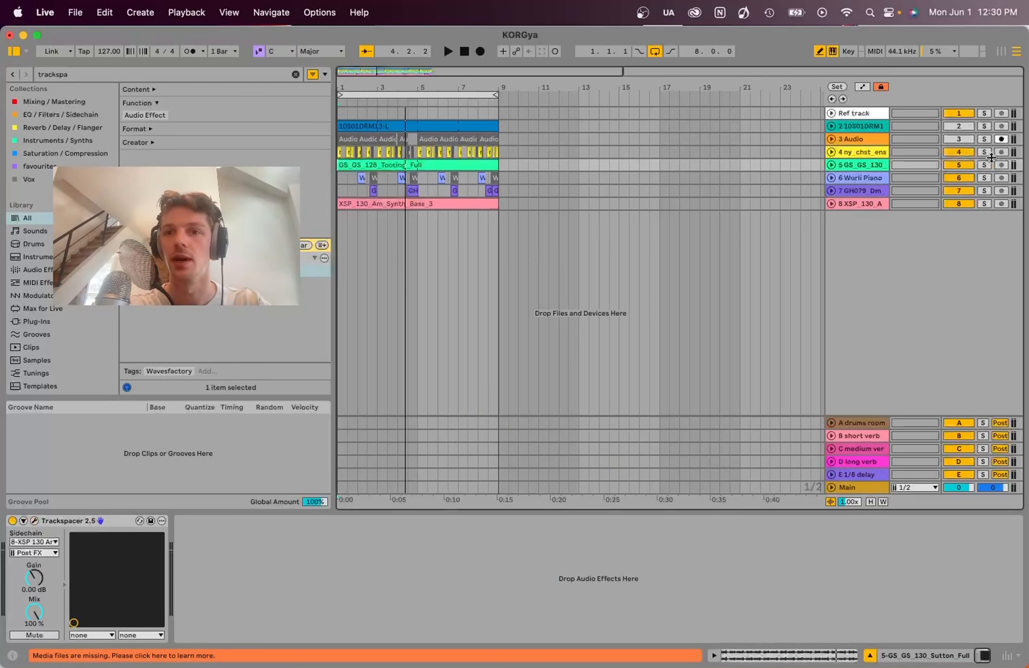
{"action": "left_click", "coordinate": [984, 165]}
{"action": "left_click", "coordinate": [984, 152], "text": "super"}
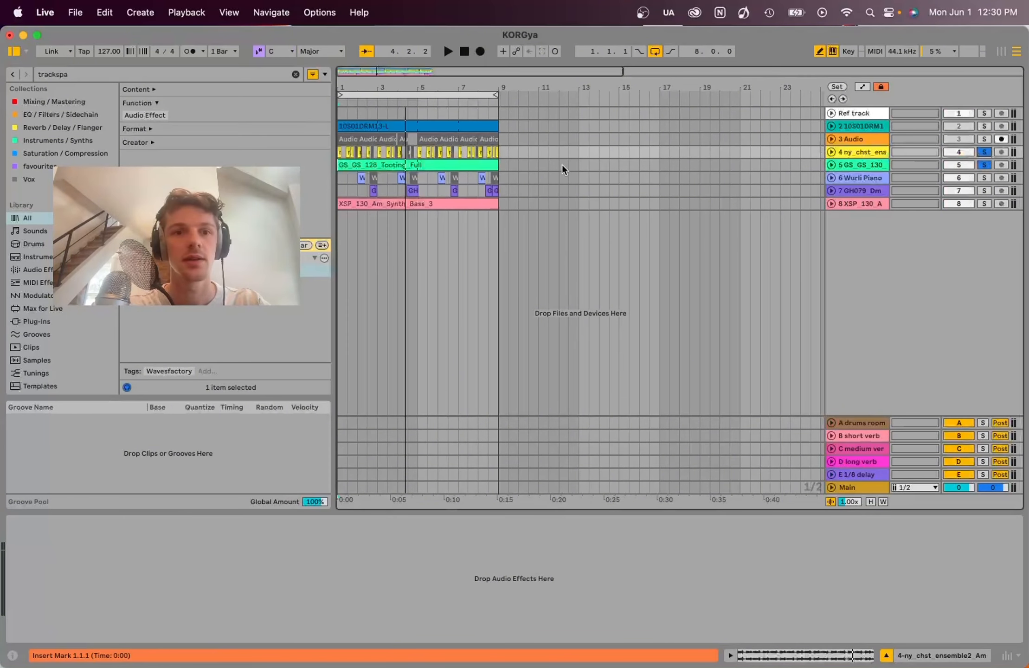
{"action": "key", "text": "space"}
{"action": "key", "text": "plus"}
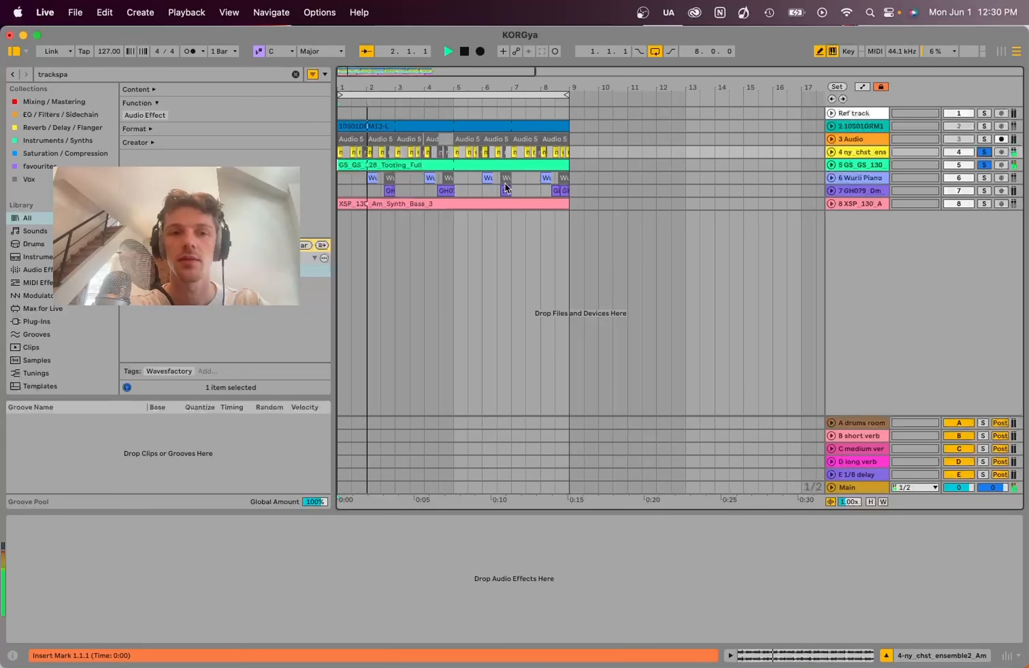
{"action": "key", "text": "minus"}
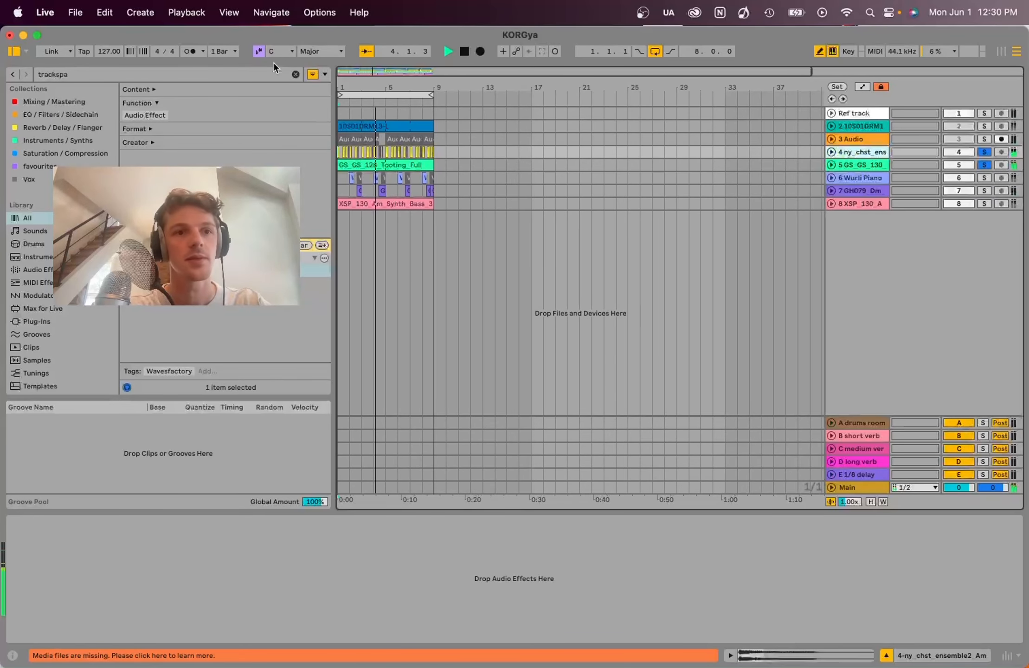
- Add EQ Eight to track 4-ny_chst_ensemble2_Am and enable its band 1 low cut at 198 Hz
{"action": "left_click", "coordinate": [296, 74]}
{"action": "type", "text": "eq"}
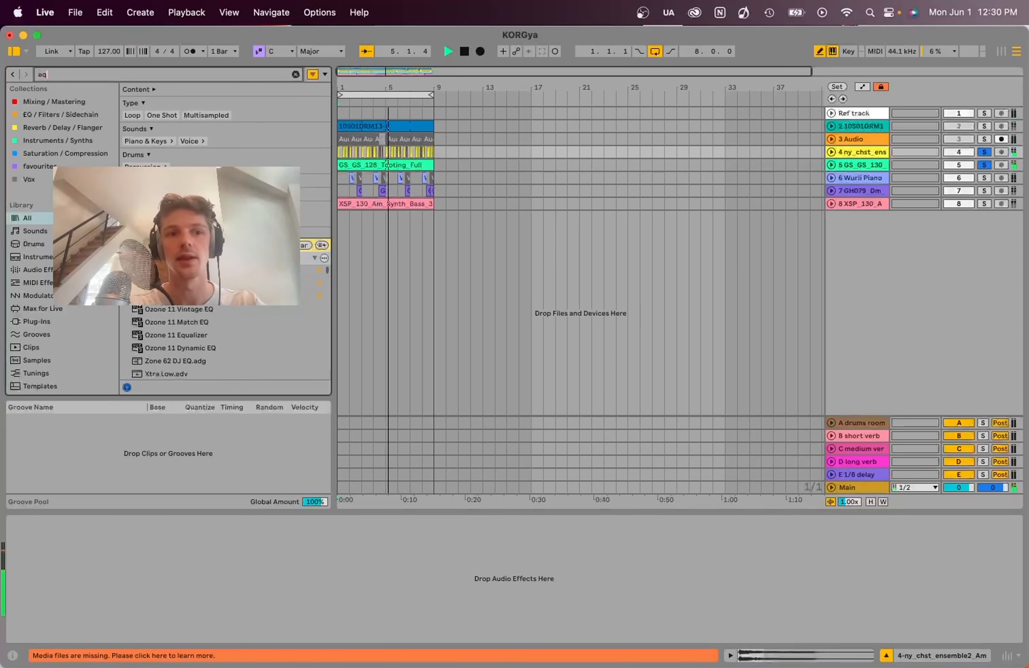
{"action": "left_click_drag", "start_coordinate": [160, 283], "coordinate": [141, 604]}
{"action": "left_click", "coordinate": [51, 635]}
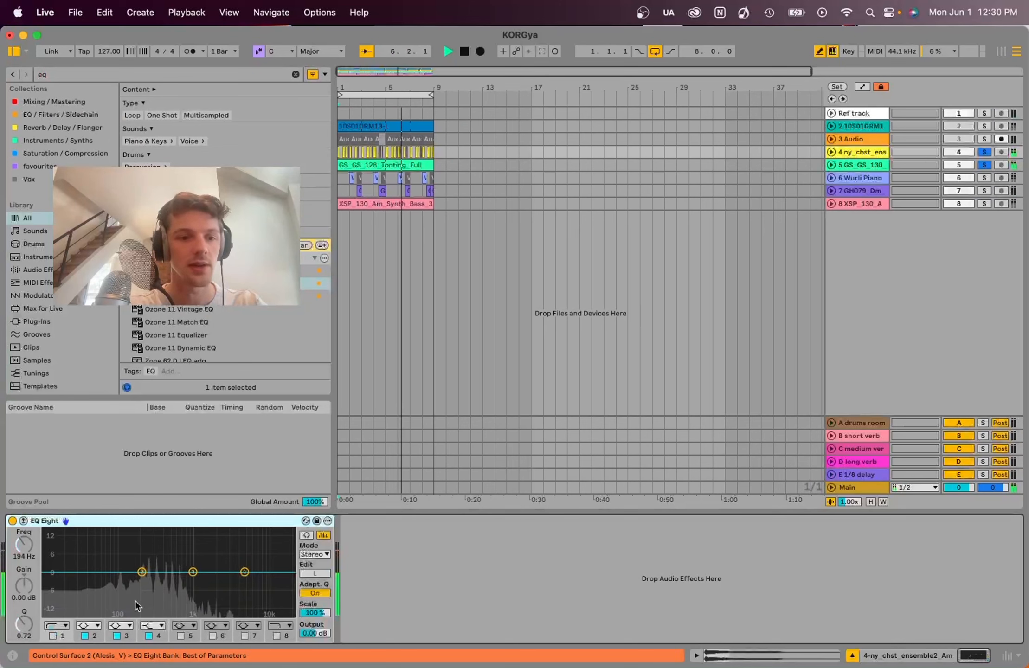
{"action": "left_click", "coordinate": [52, 636]}
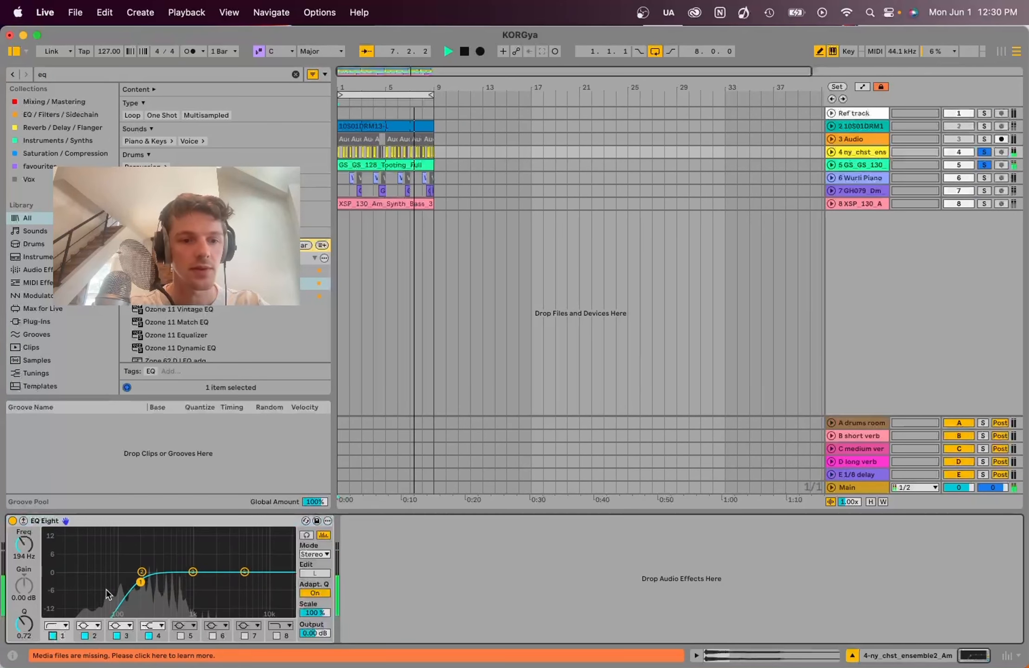
{"action": "left_click_drag", "start_coordinate": [140, 583], "coordinate": [141, 584]}
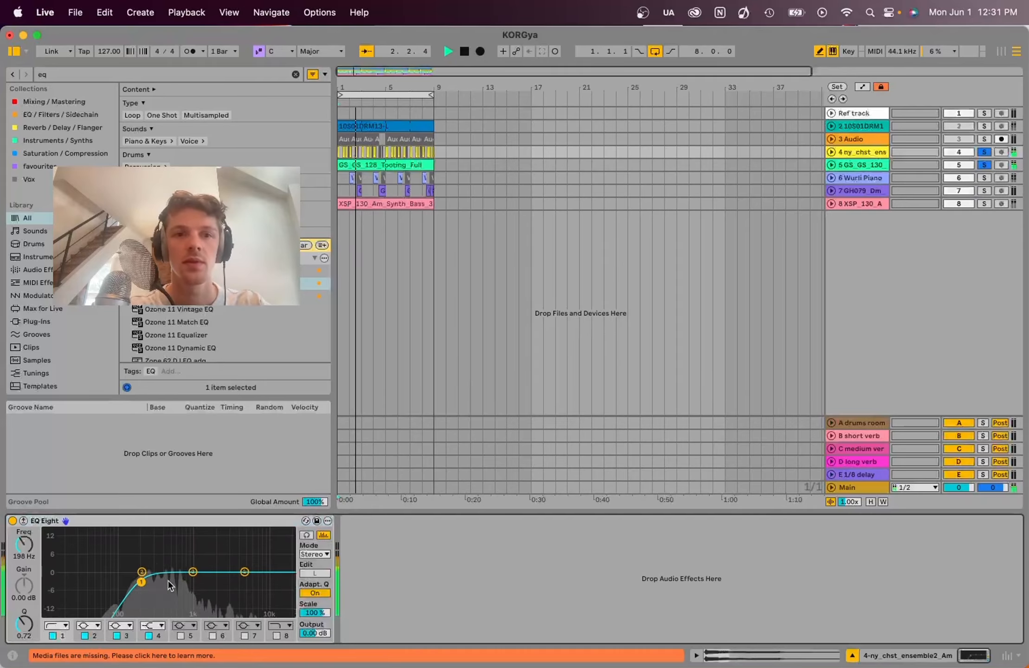
- Swap the solo from track 5 to 8-XSP_130_Am_Synth_Bass_3 and check track 4's EQ Eight spectrum during playback
{"action": "left_click", "coordinate": [985, 165]}
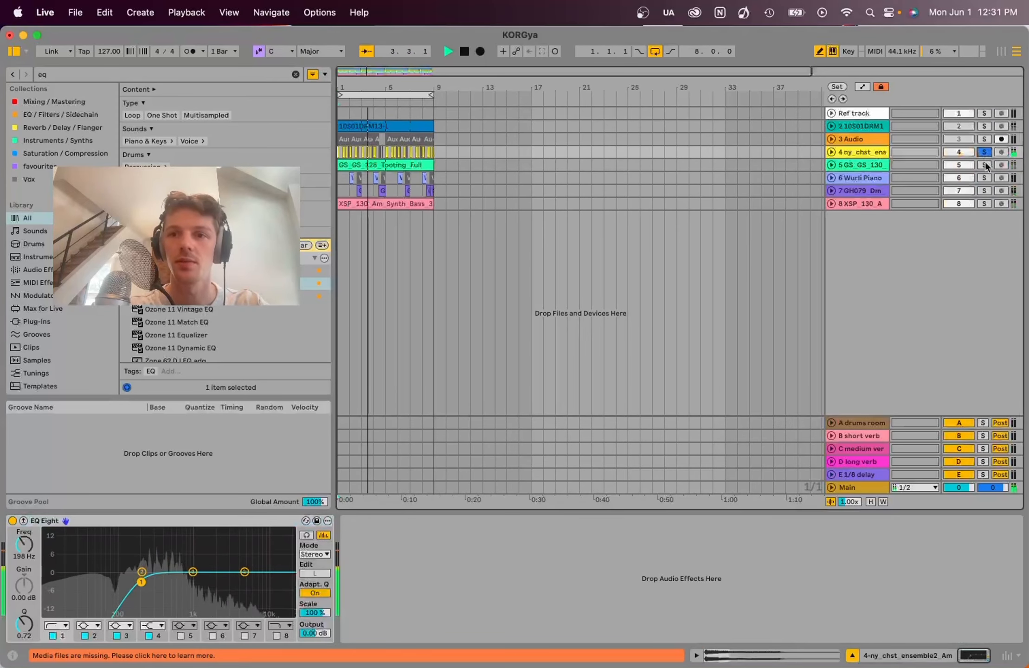
{"action": "left_click", "coordinate": [985, 203]}
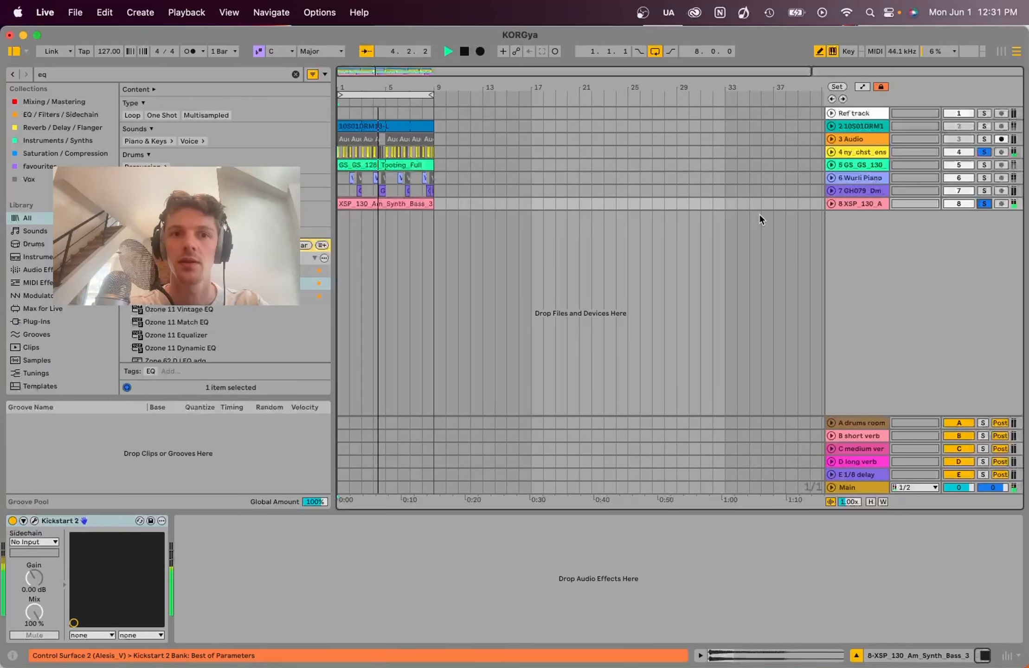
{"action": "left_click", "coordinate": [864, 153]}
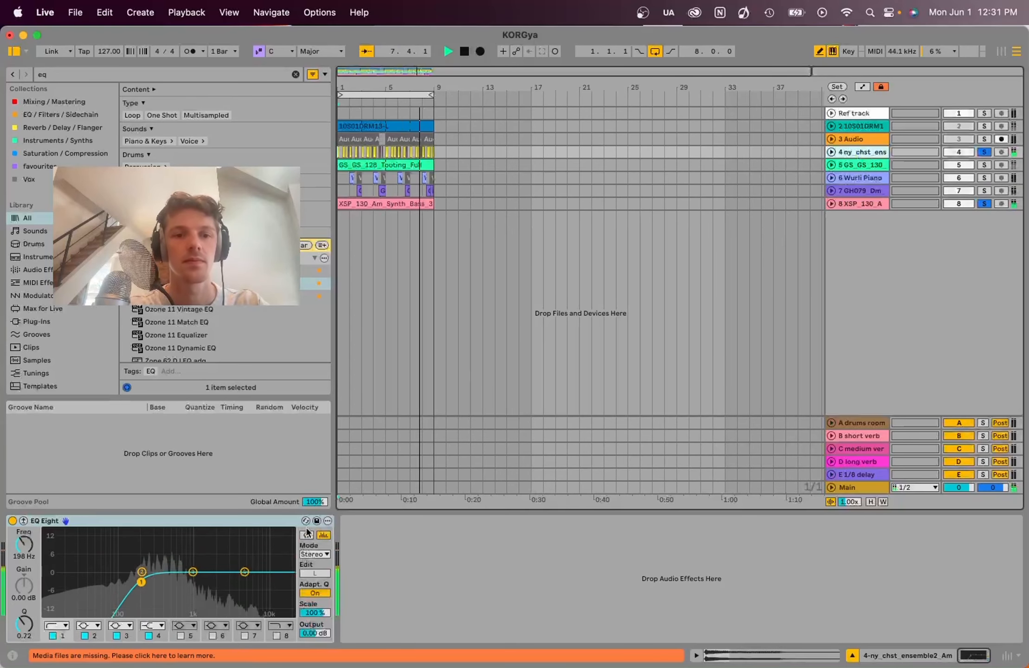
{"action": "left_click", "coordinate": [859, 204]}
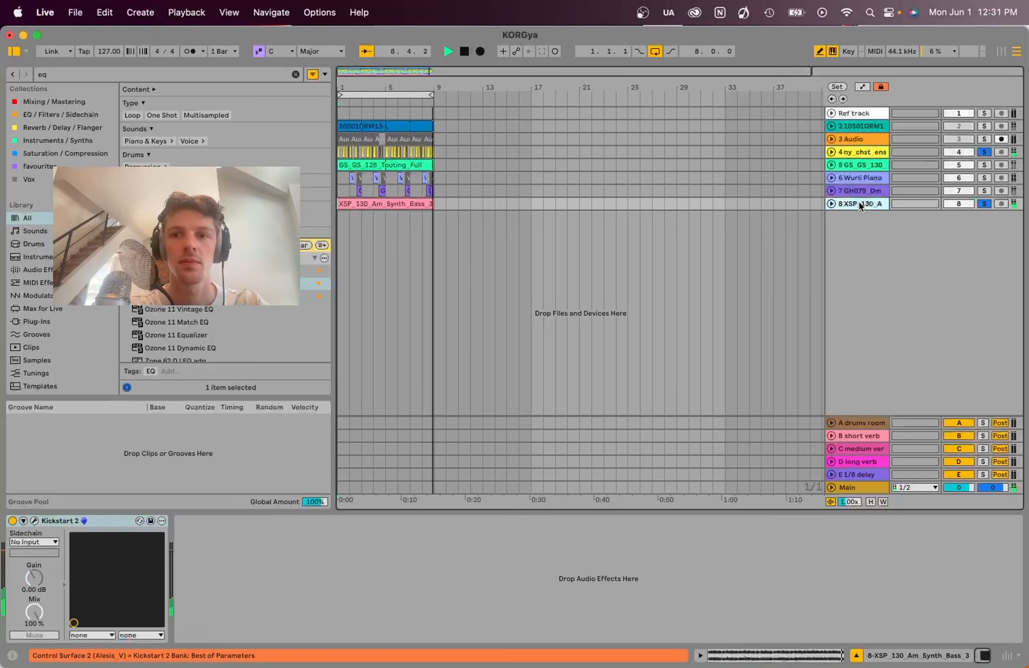
- Add EQ Eight after Kickstart 2 on the synth bass track, leave band 1 off, and play briefly to view its spectrum
{"action": "key", "text": "space"}
{"action": "left_click", "coordinate": [173, 283]}
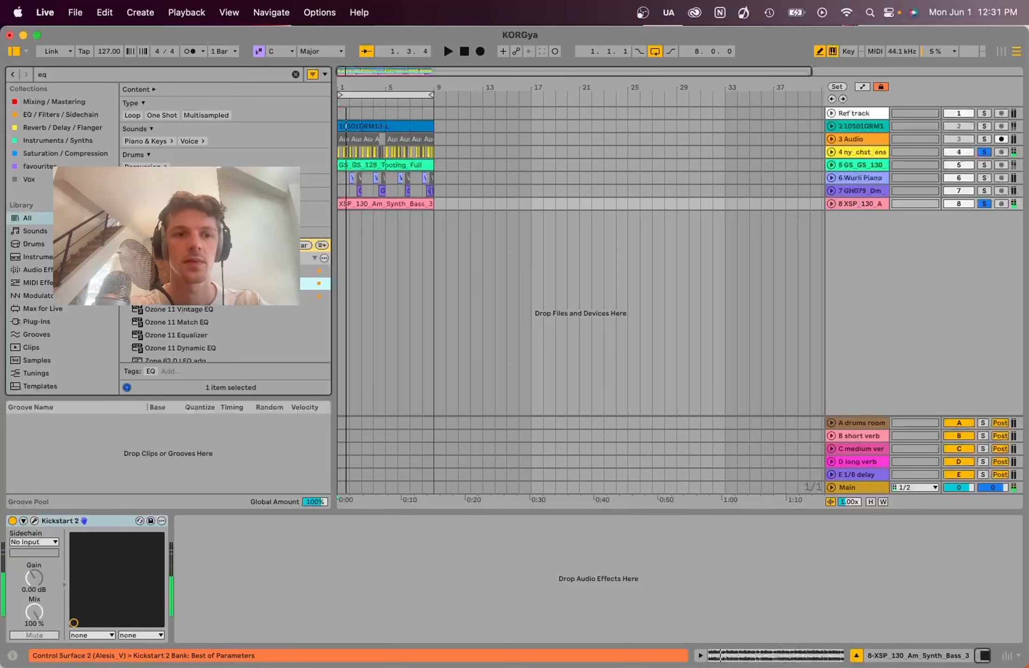
{"action": "left_click_drag", "start_coordinate": [173, 283], "coordinate": [208, 575]}
{"action": "left_click", "coordinate": [220, 636]}
{"action": "key", "text": "space"}
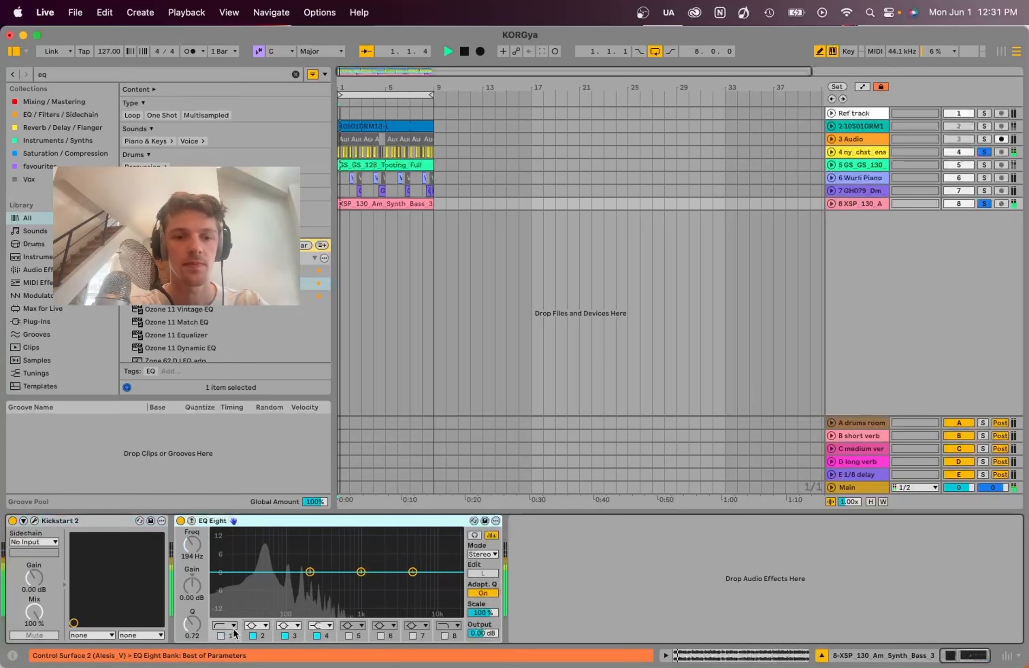
{"action": "key", "text": "space"}
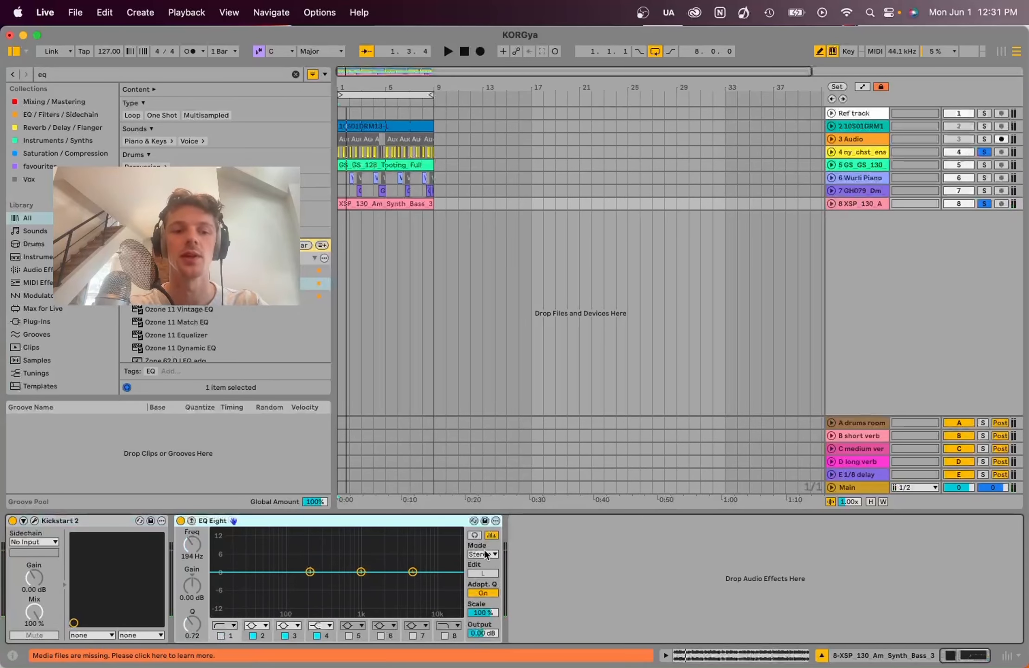
- Show track 4's EQ Eight and play the soloed tracks to examine how its low cut separates it from the bass
{"action": "left_click", "coordinate": [870, 153]}
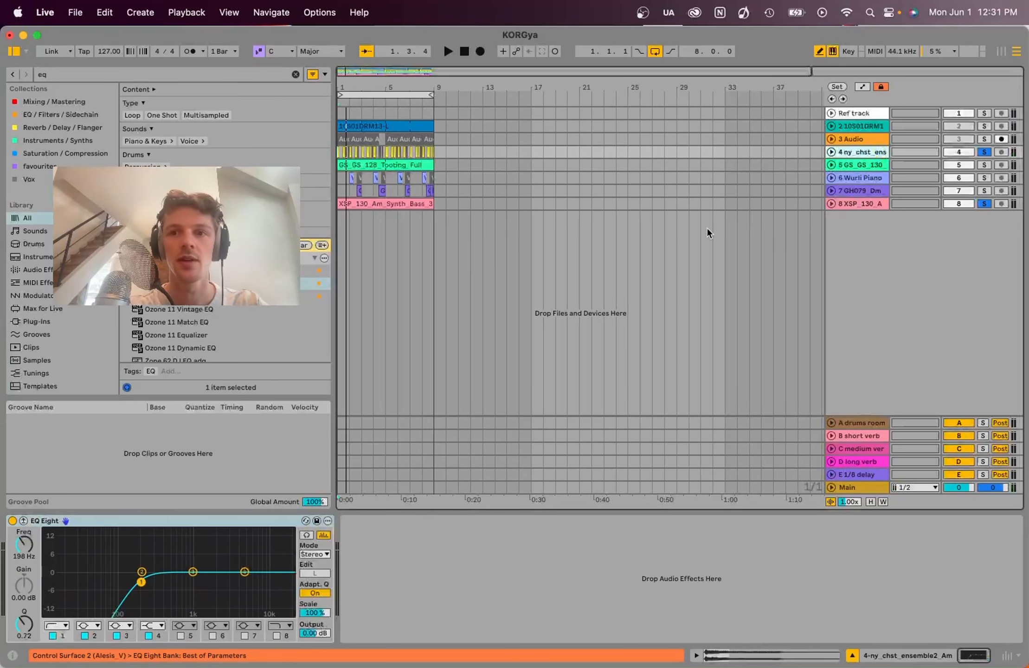
{"action": "key", "text": "space"}
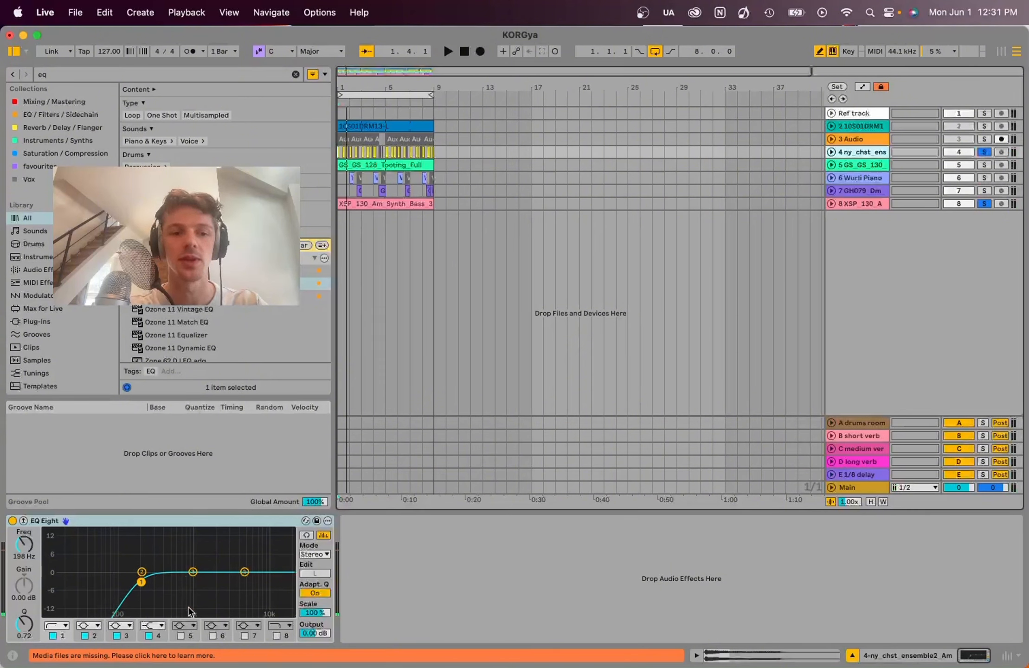
{"action": "key", "text": "space"}
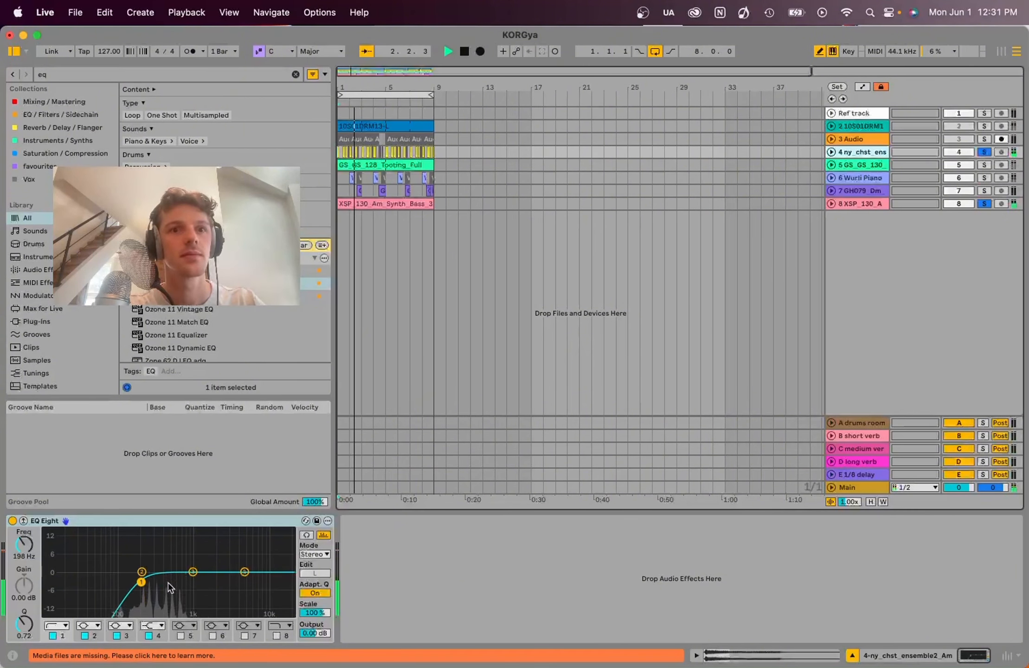
{"action": "key", "text": "space"}
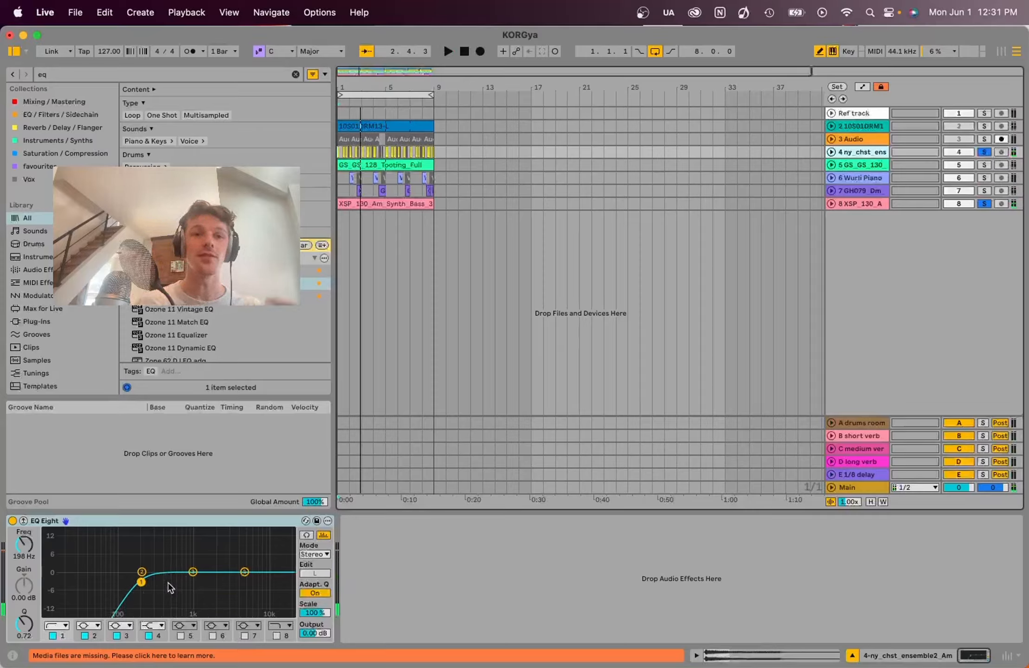